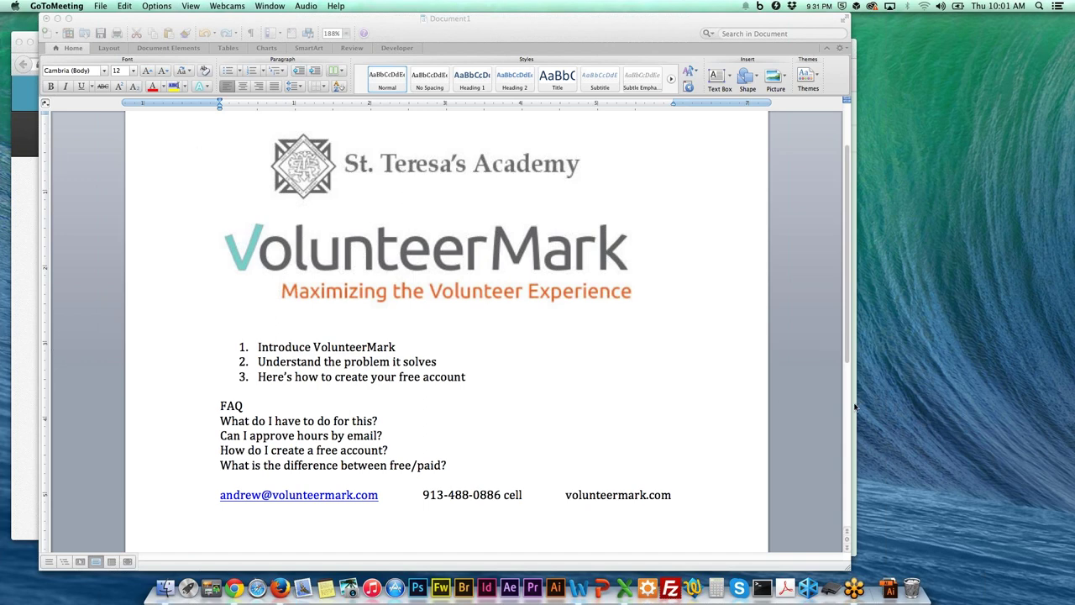
Review the Word agenda document with the St. Teresa's Academy and VolunteerMark logos, agenda and FAQ.
left_click(812, 383)
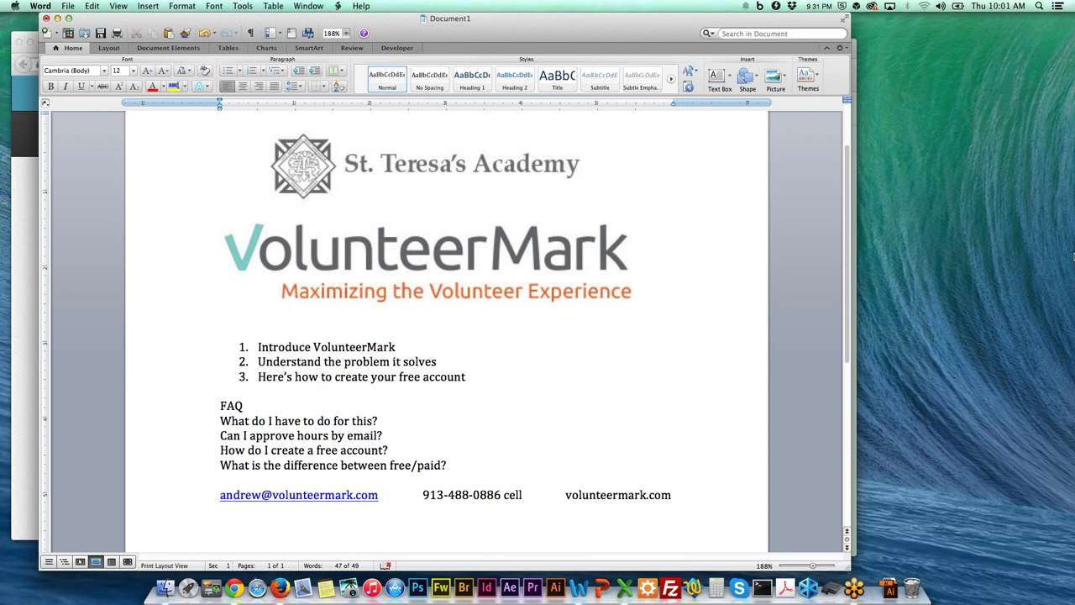
left_click(1071, 259)
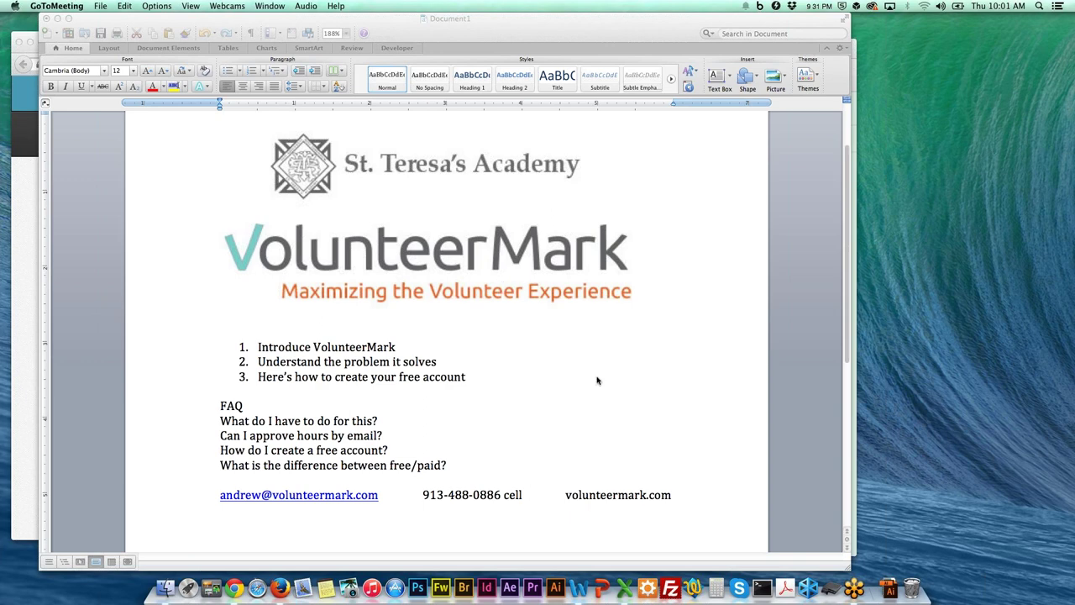
left_click(624, 376)
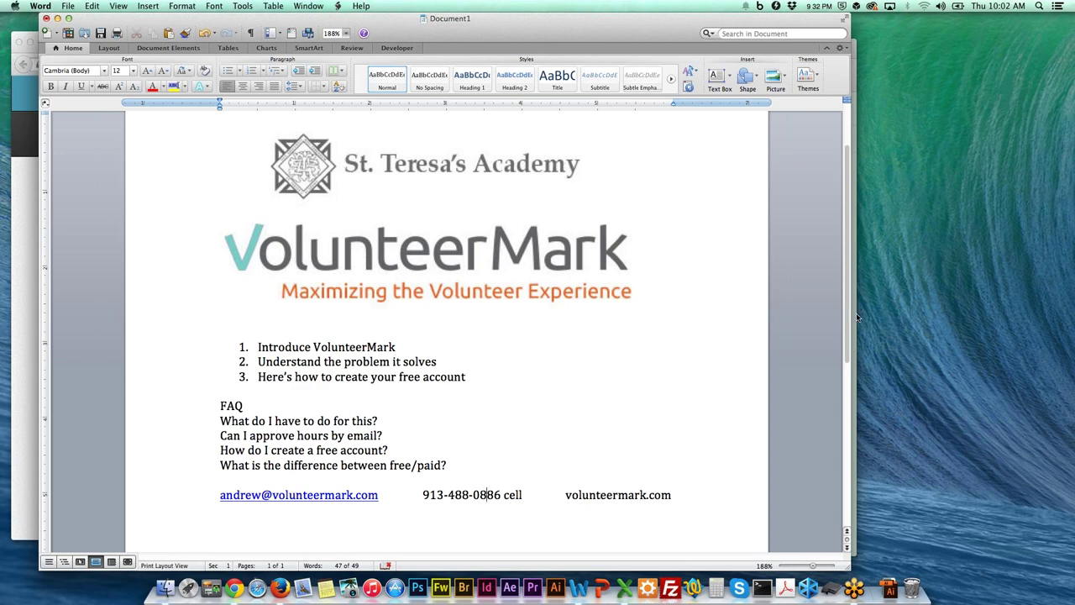
Bring up VolunteerMark in Chrome and show the Free, Nonprofits, Schools and Businesses pricing plans.
left_click(234, 587)
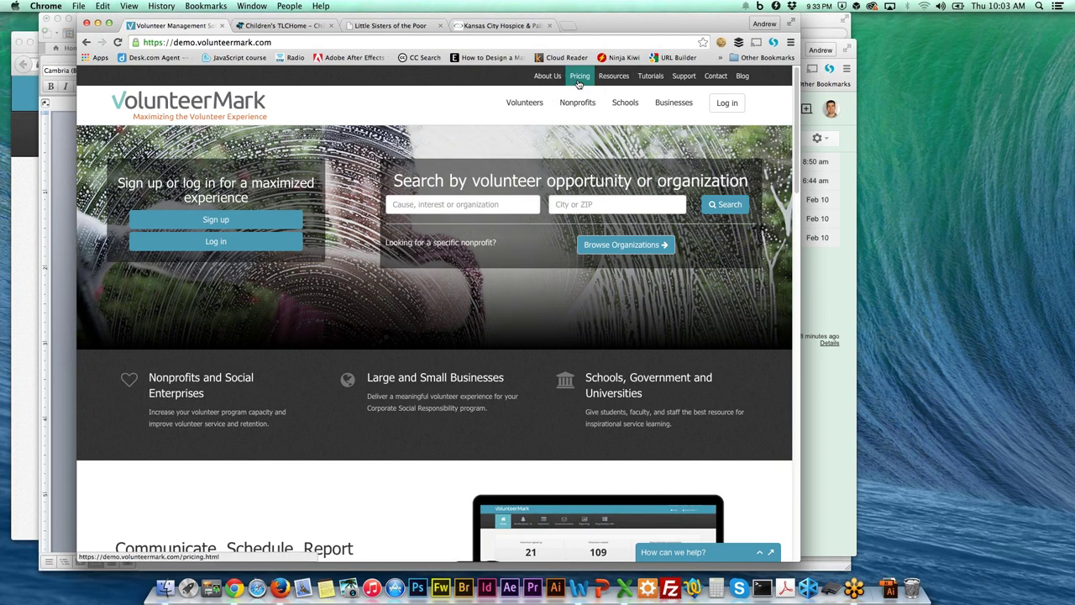
left_click(578, 81)
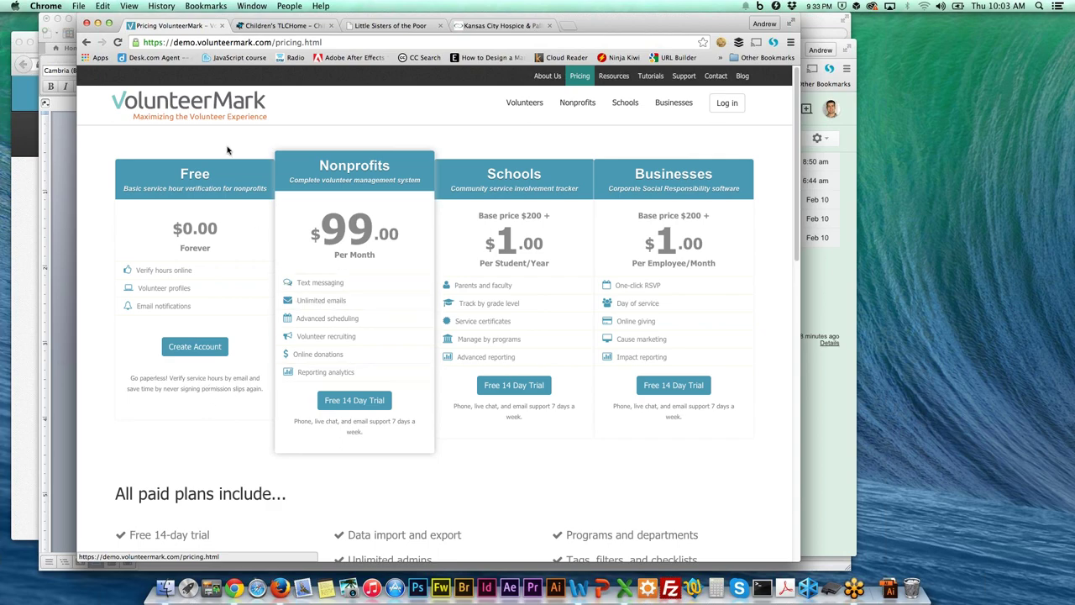
left_click(220, 120)
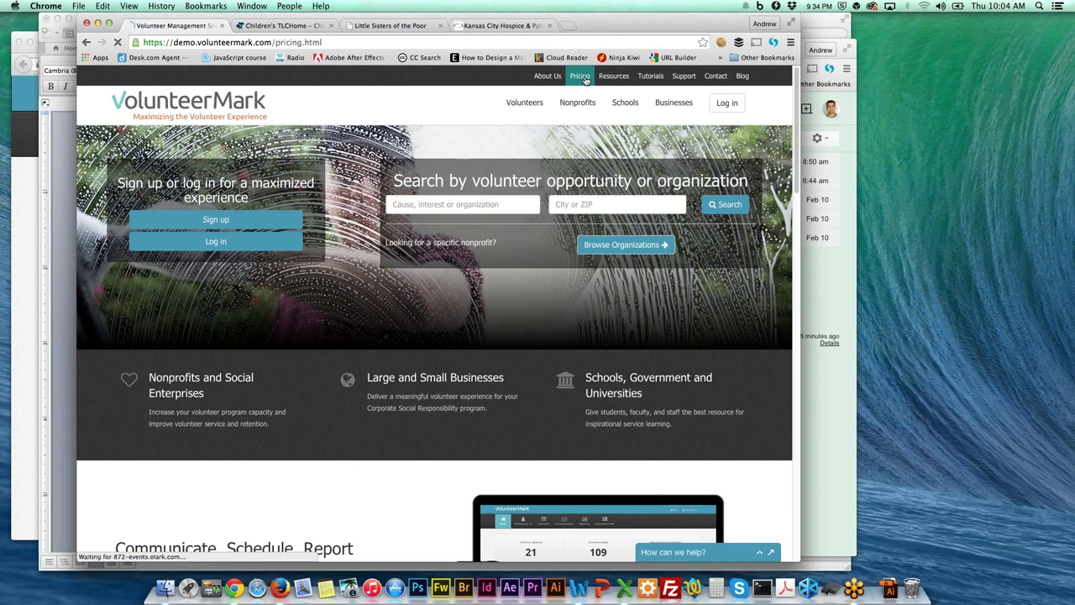
left_click(581, 77)
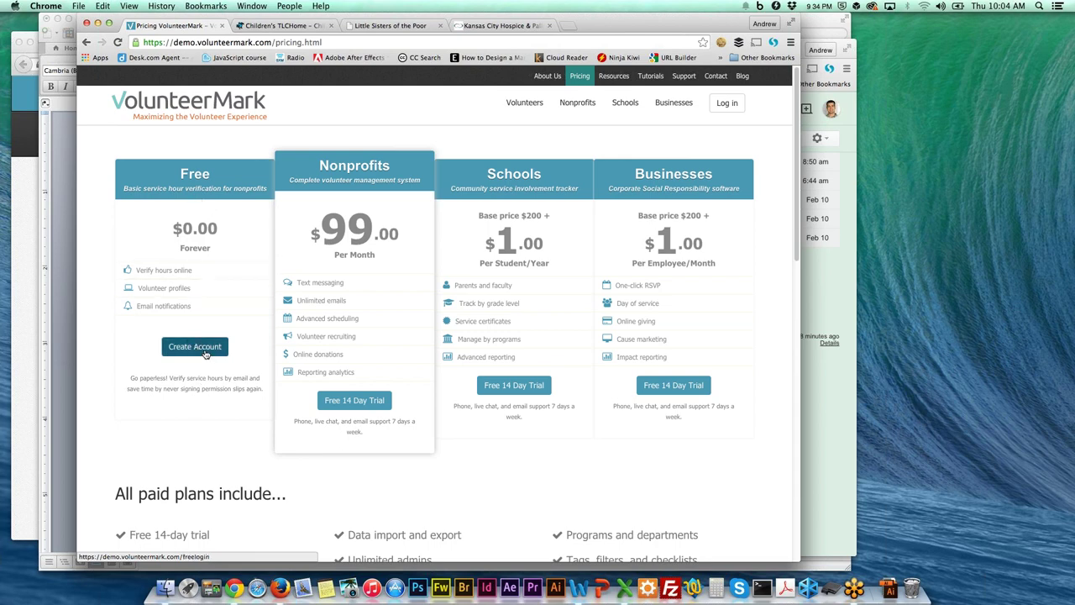
Start a free account, clear the autofilled phone number, and enter organization name Children's TLC.
left_click(222, 351)
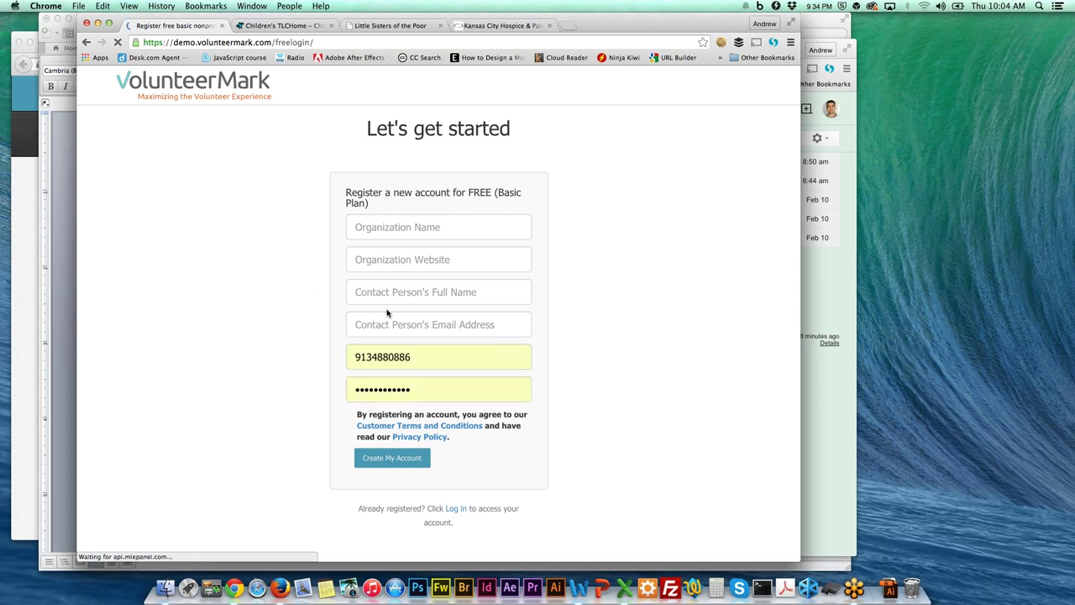
double_click(442, 360)
key("BackSpace")
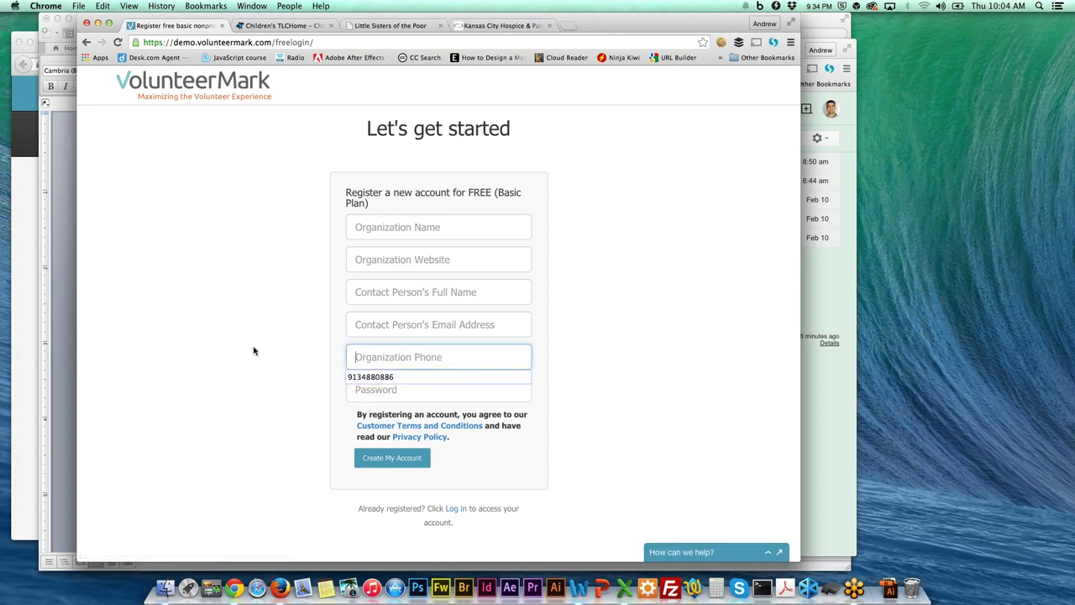
left_click(298, 25)
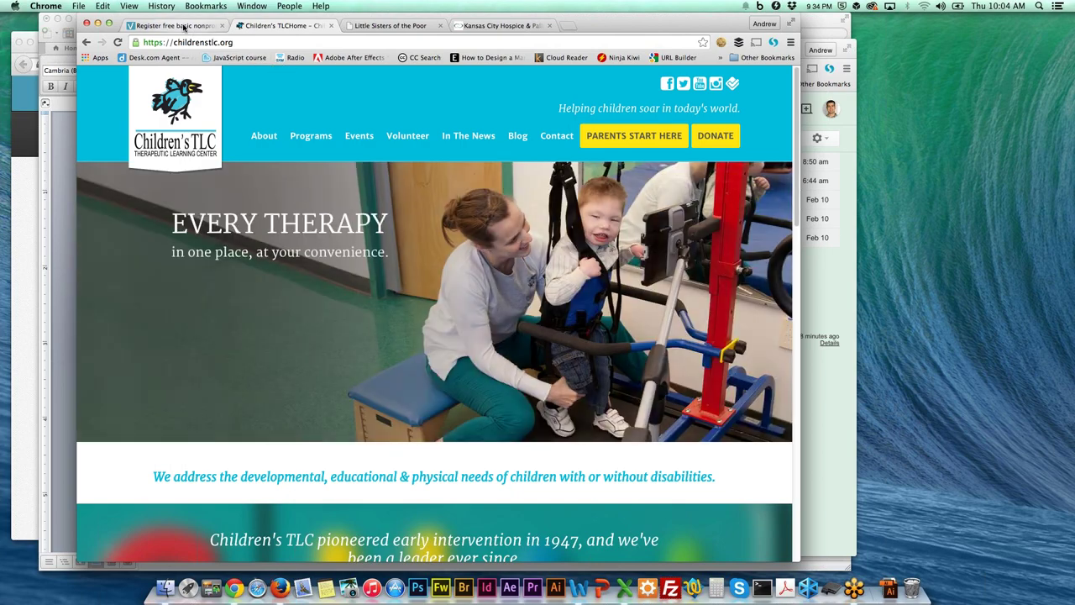
left_click(183, 28)
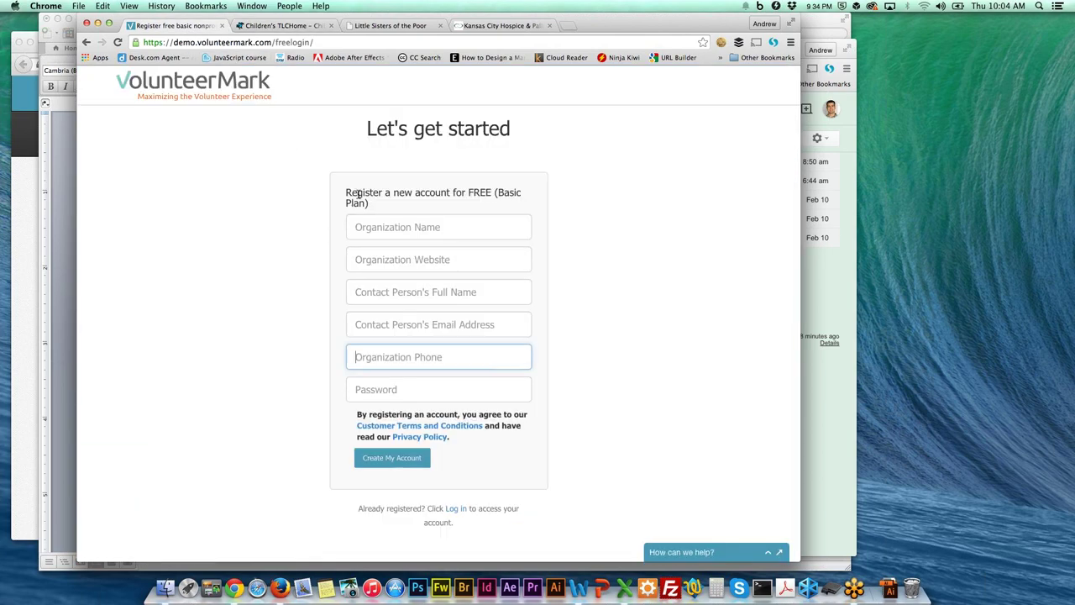
left_click(452, 235)
type("Children's")
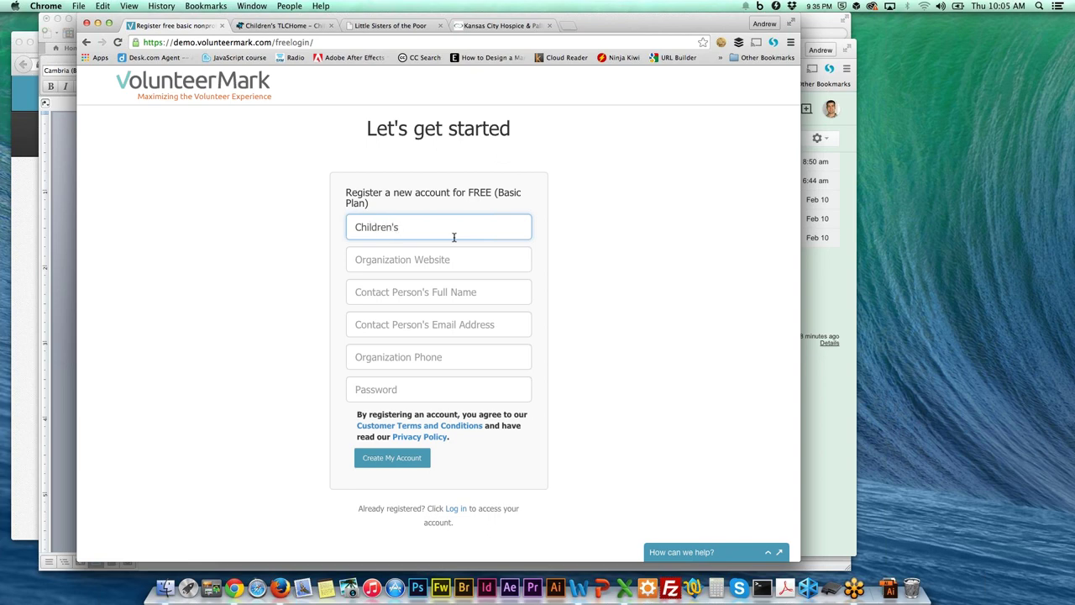
type(" TLC")
left_click(503, 264)
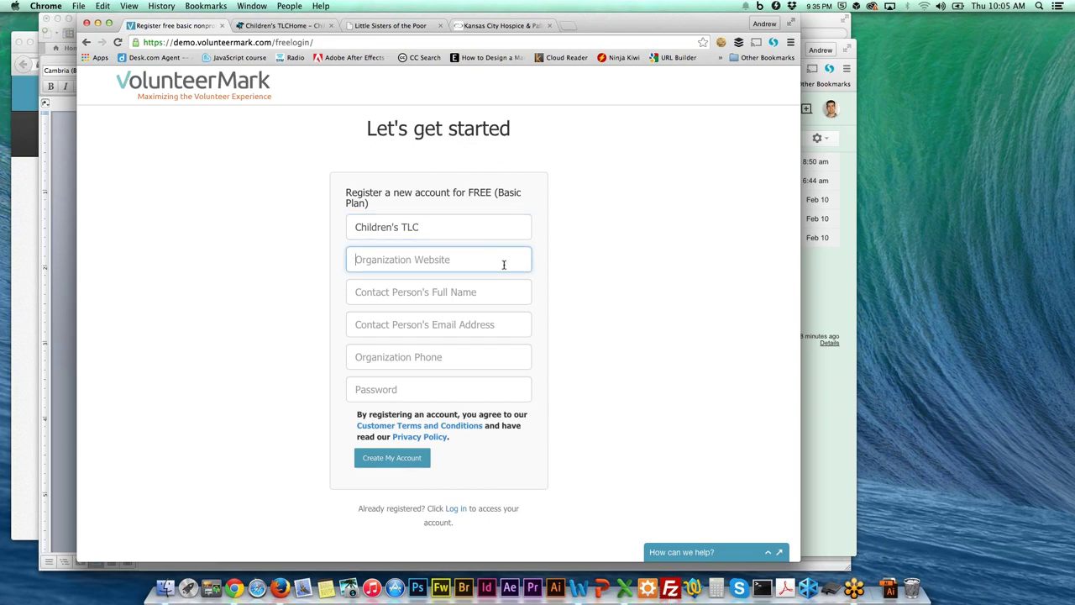
left_click(277, 26)
left_click(178, 26)
type("http")
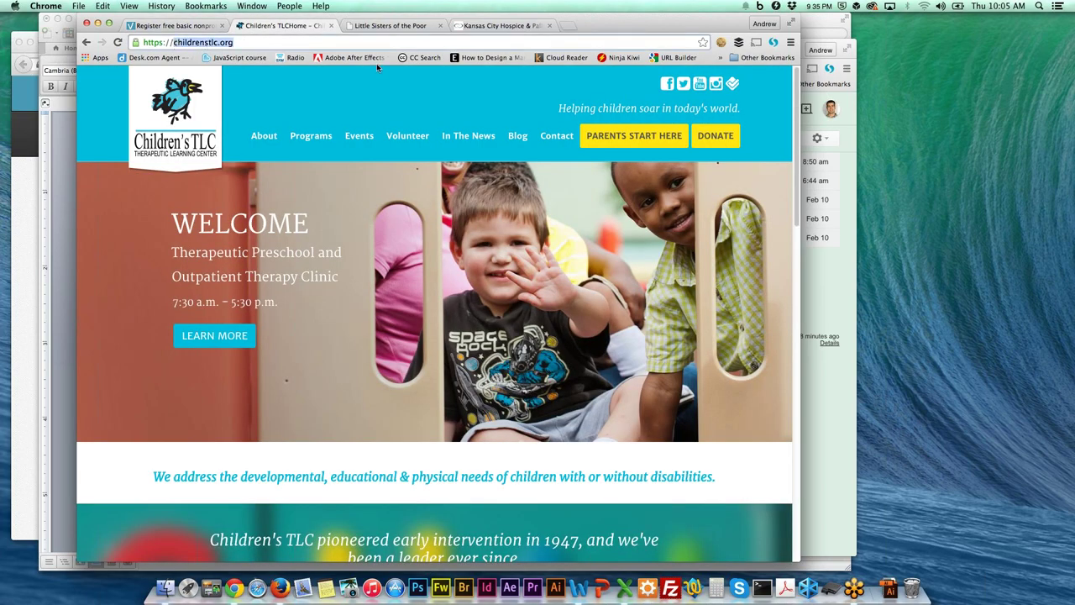
left_click(201, 26)
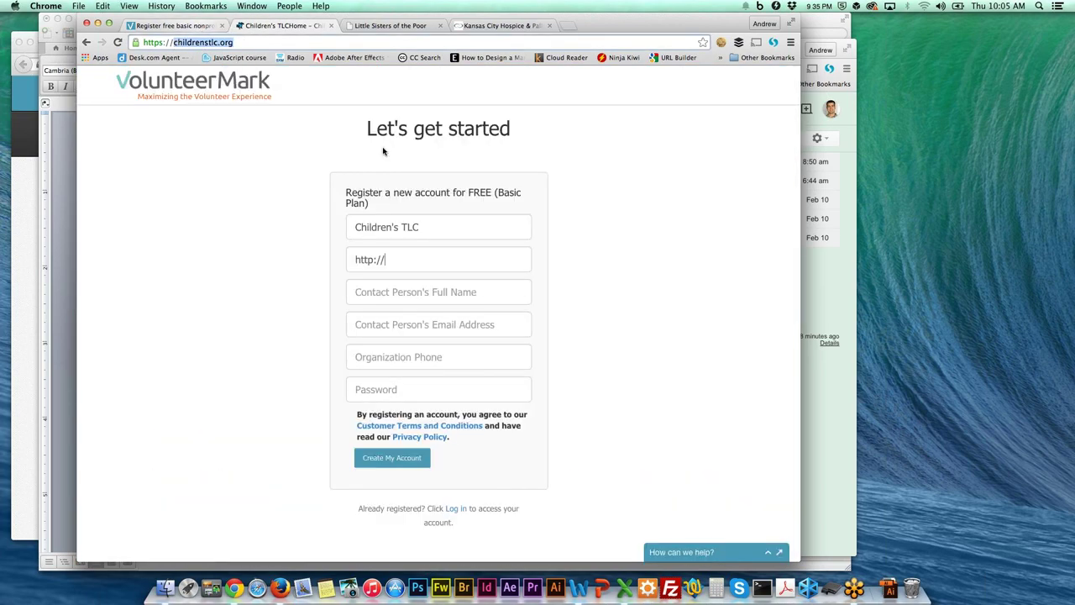
key("super+a")
key("BackSpace")
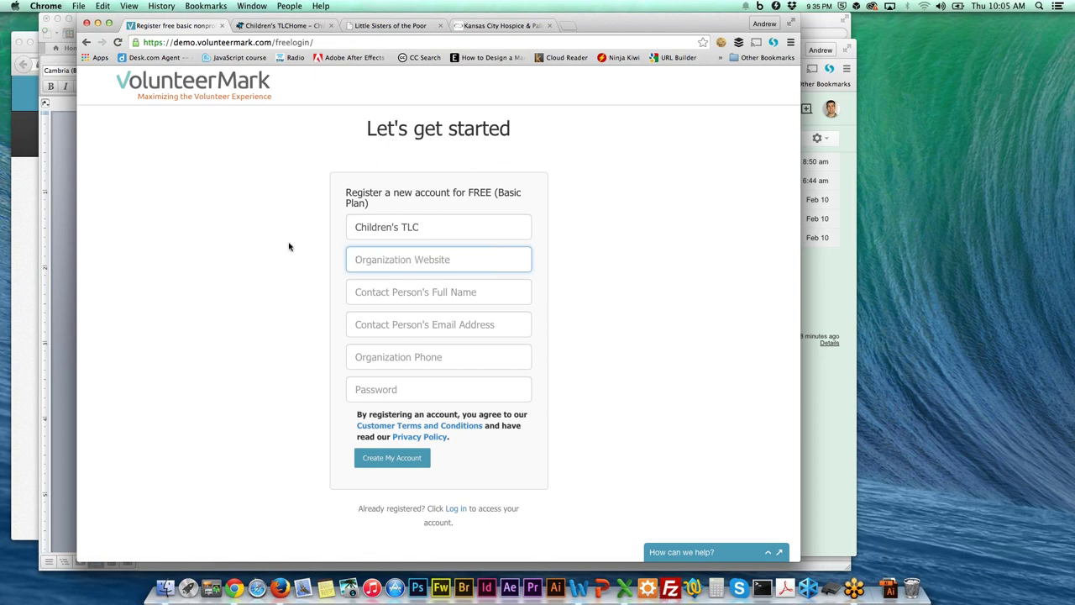
type("http")
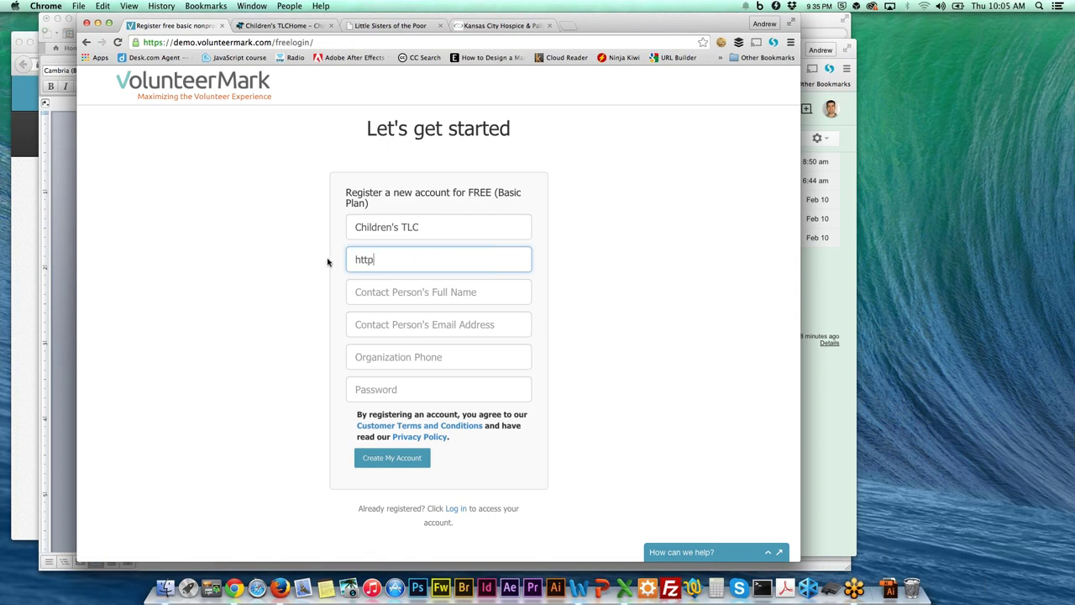
type("://childrenstlc.org")
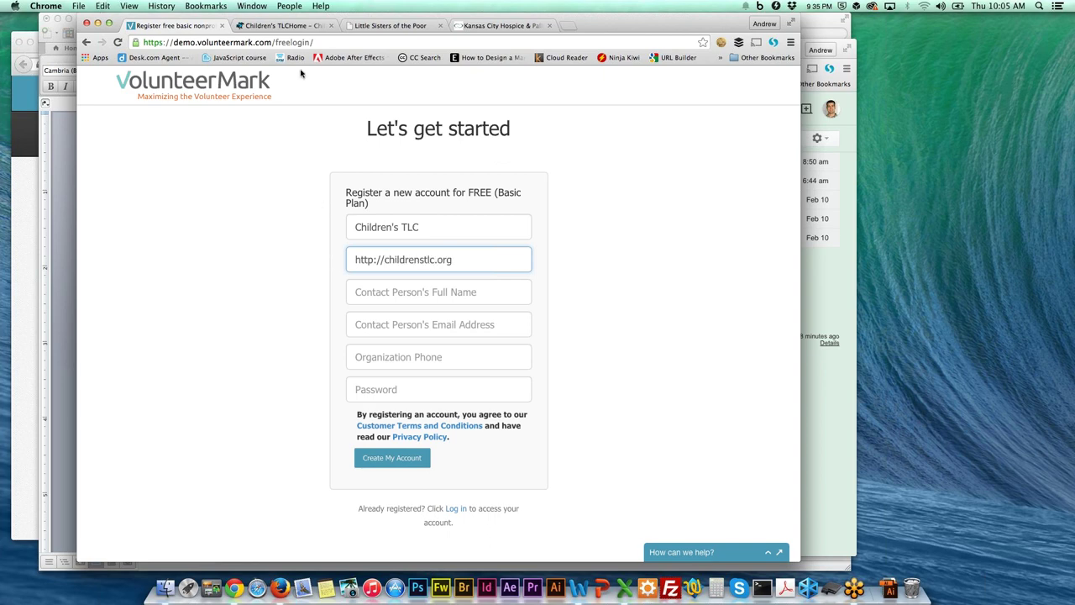
Fill in the contact person's name and contact e-mail address on the registration form.
left_click(328, 42)
left_click(220, 171)
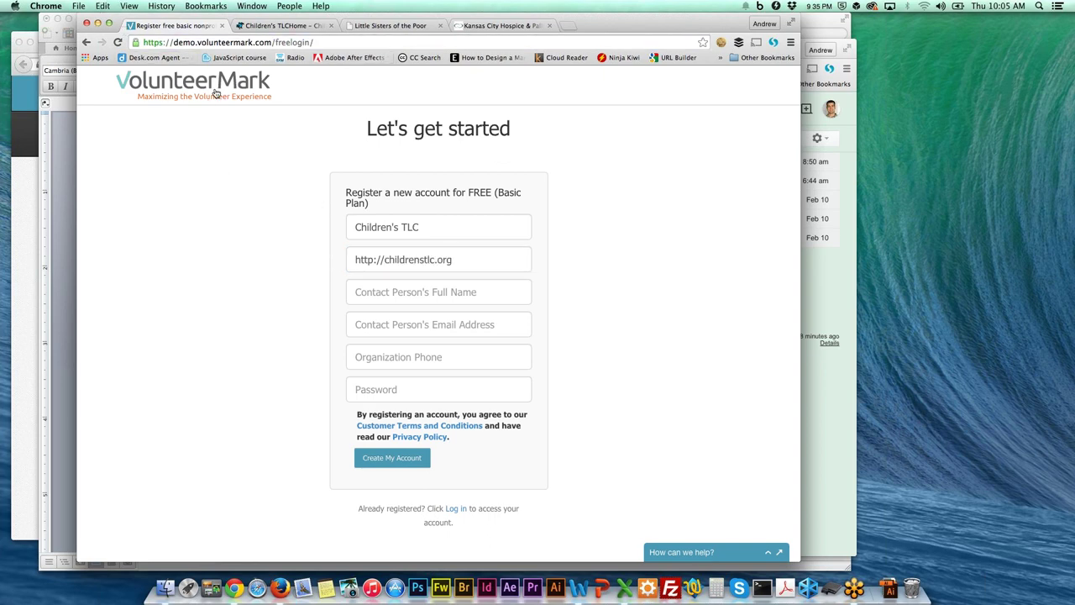
left_click(422, 290)
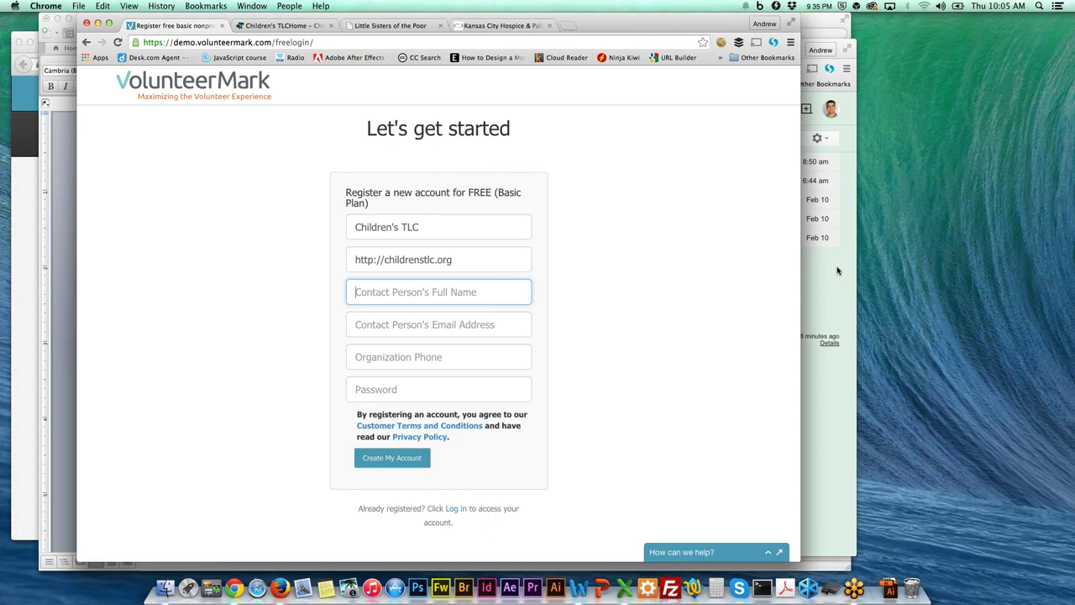
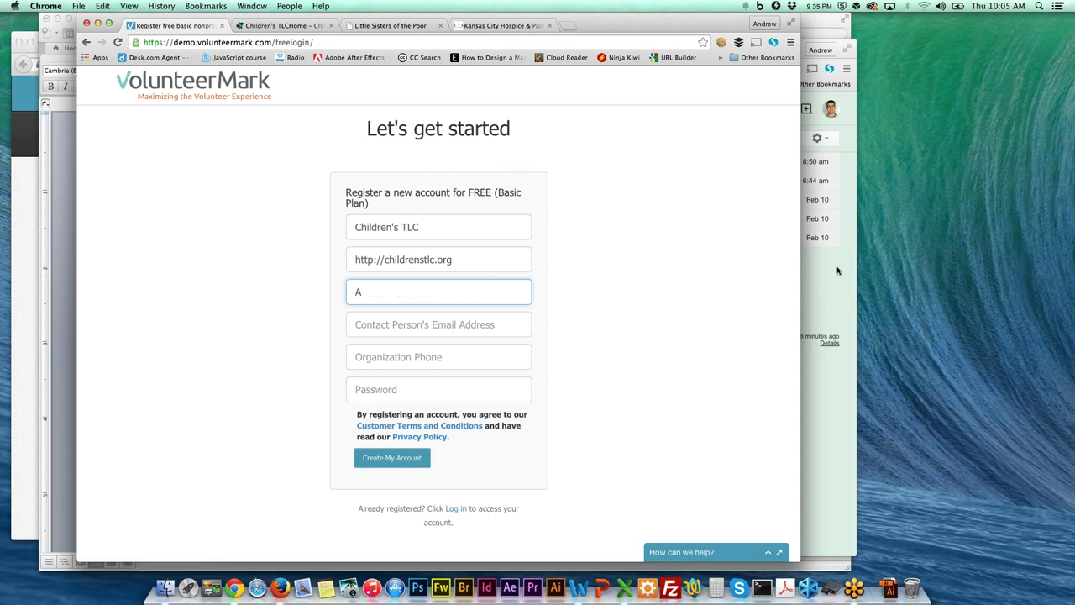
left_click(504, 329)
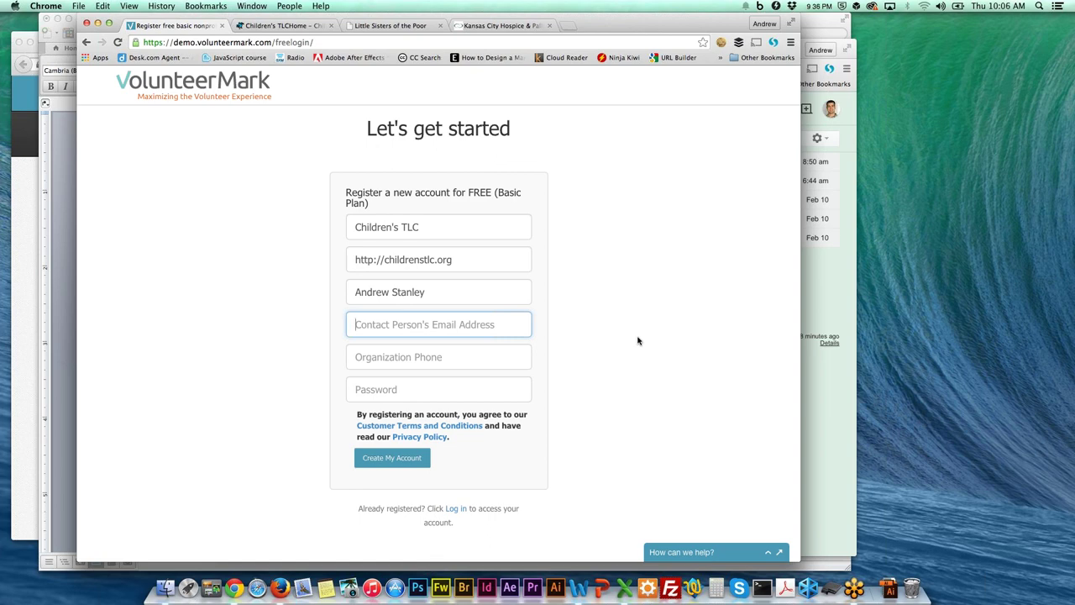
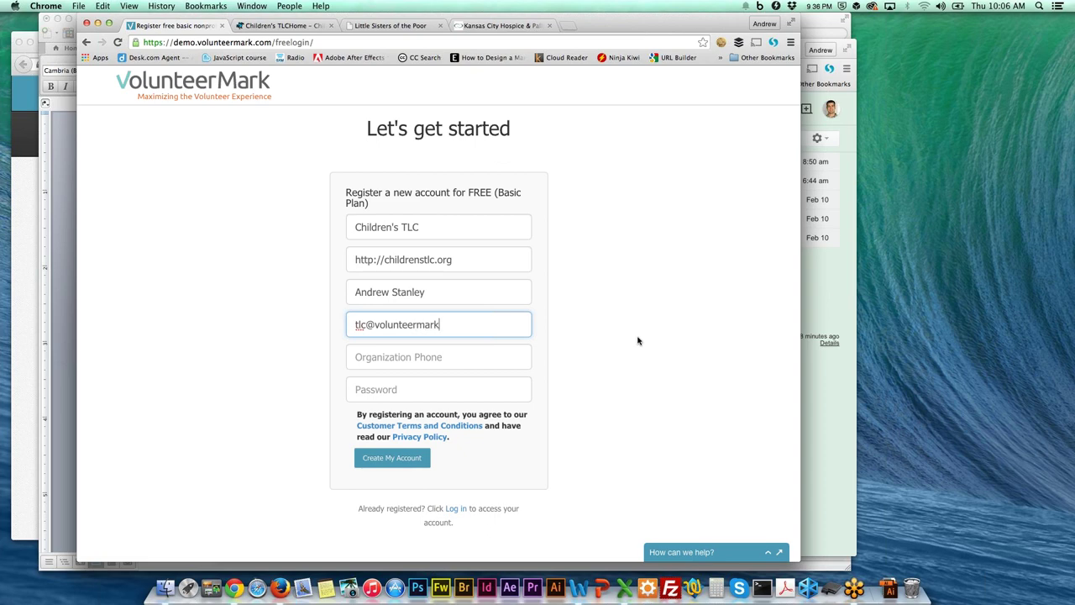
Enter the organization phone number, skipping autofill, and replace the autofilled password with a new one.
left_click(492, 354)
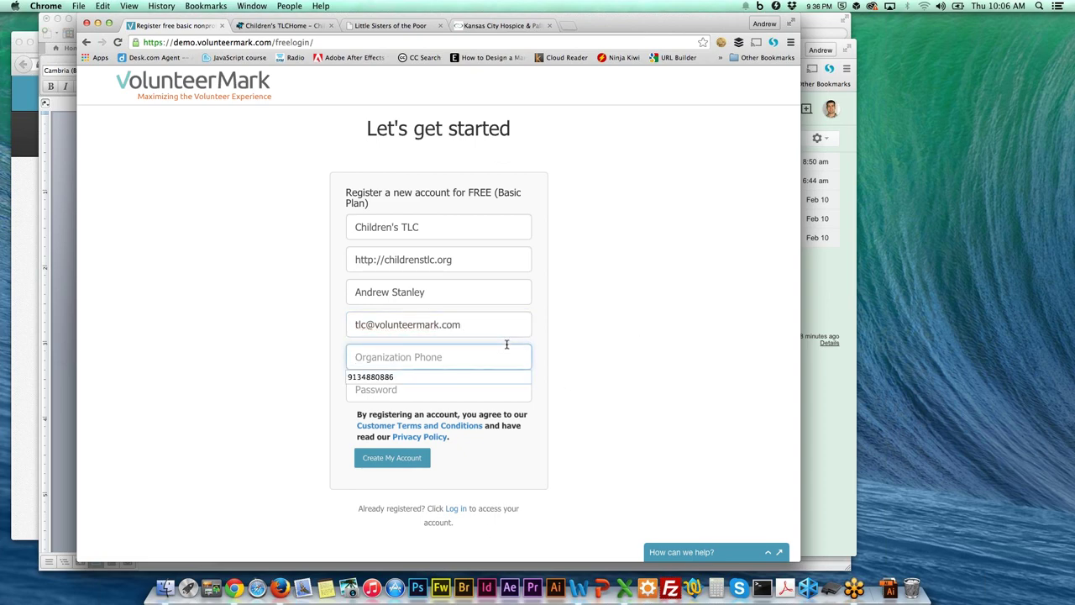
key("Down")
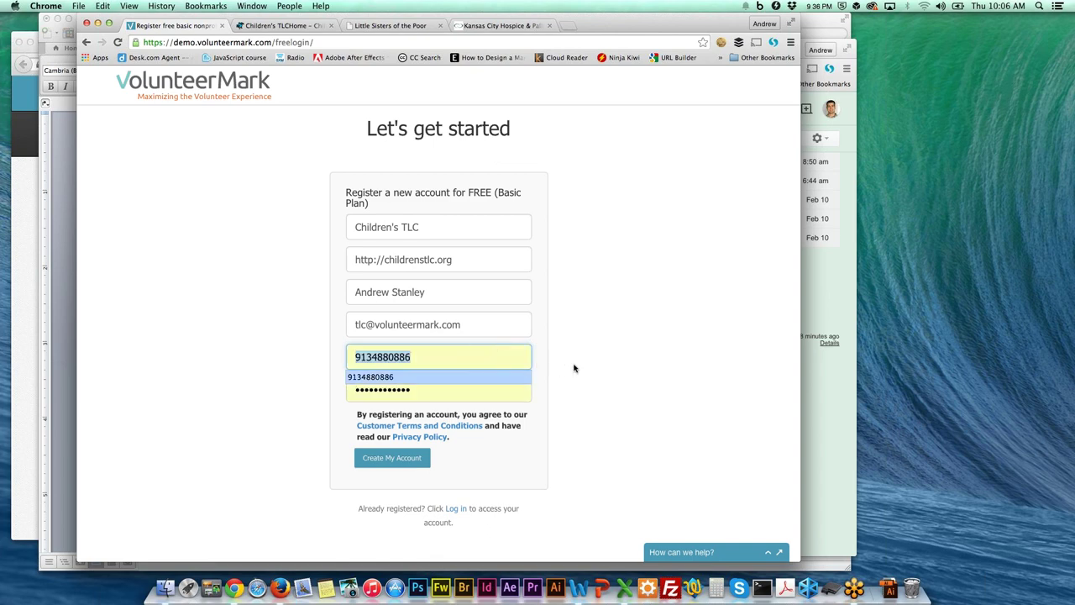
key("Escape")
left_click(455, 355)
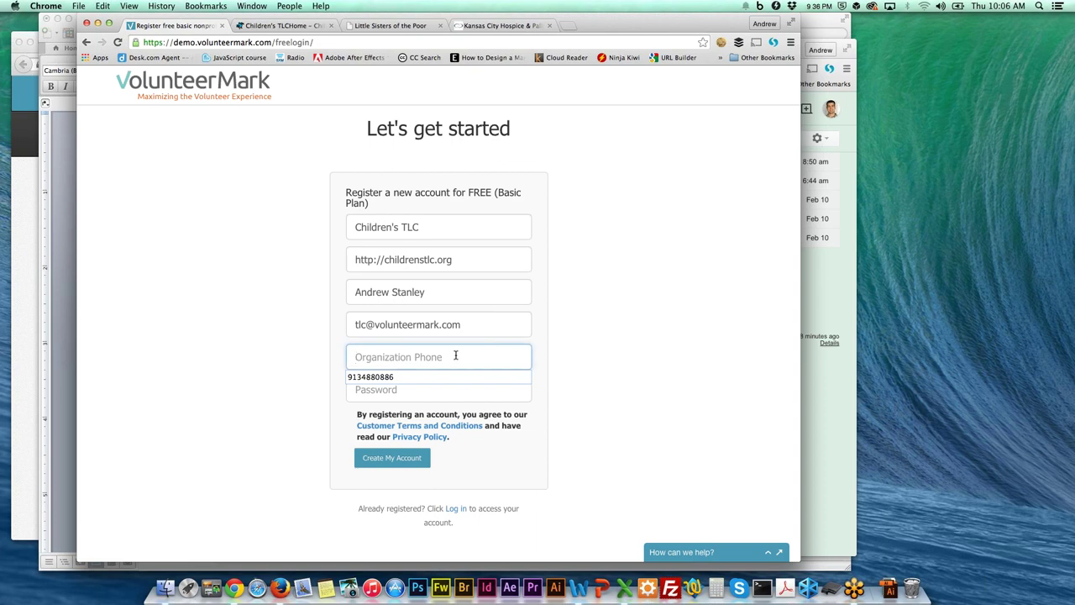
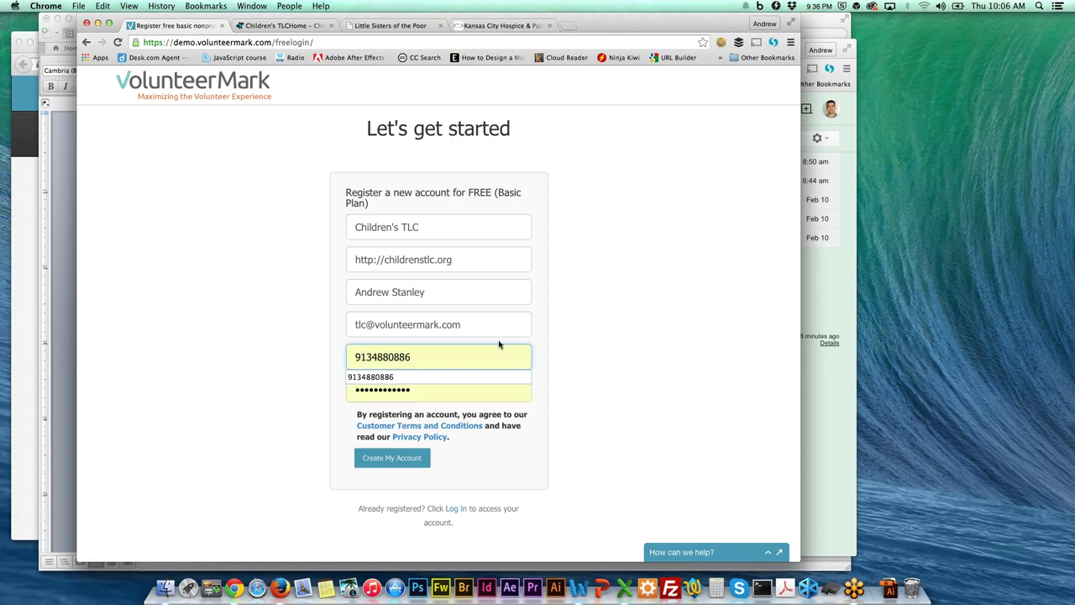
double_click(458, 391)
key("BackSpace")
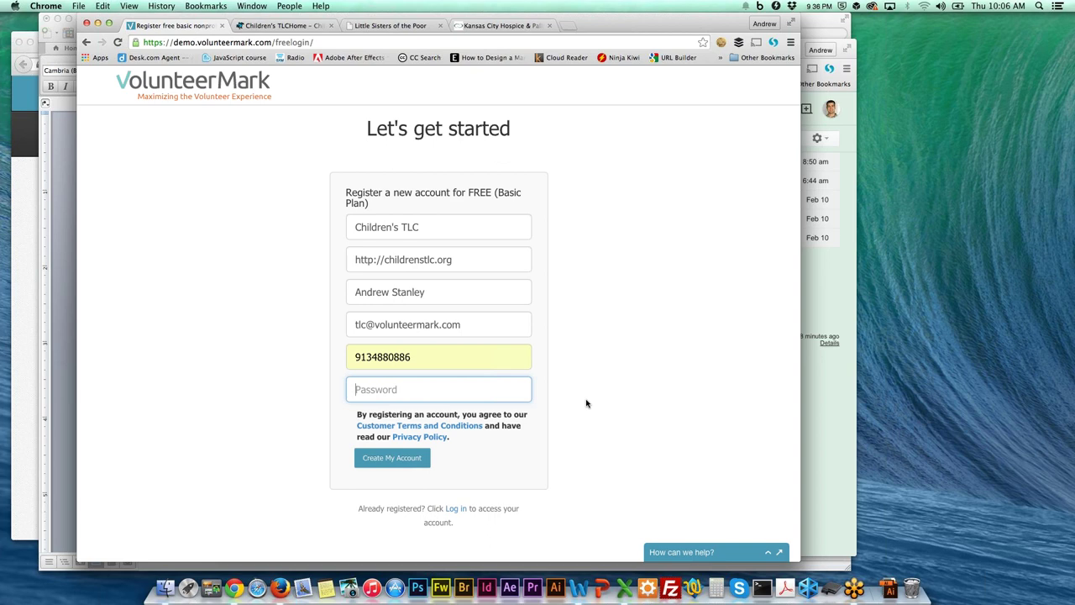
type("•••")
Submit the registration with Create My Account, landing on the empty Children's TLC hours table.
left_click(402, 460)
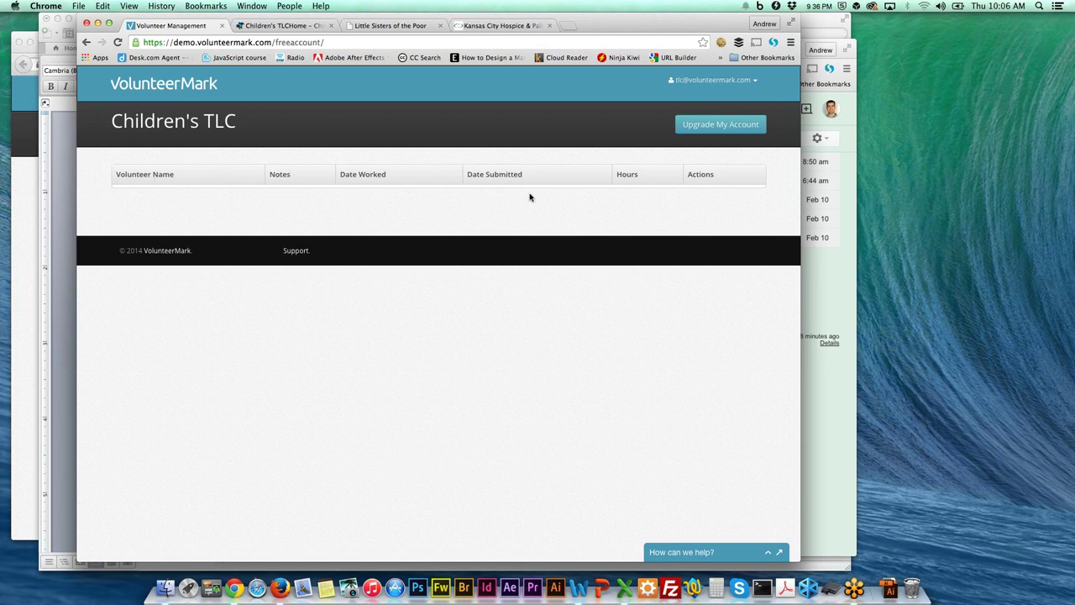
Open the 'Activate your account' email in Gmail and activate the new VolunteerMark account.
left_click(828, 283)
left_click(417, 52)
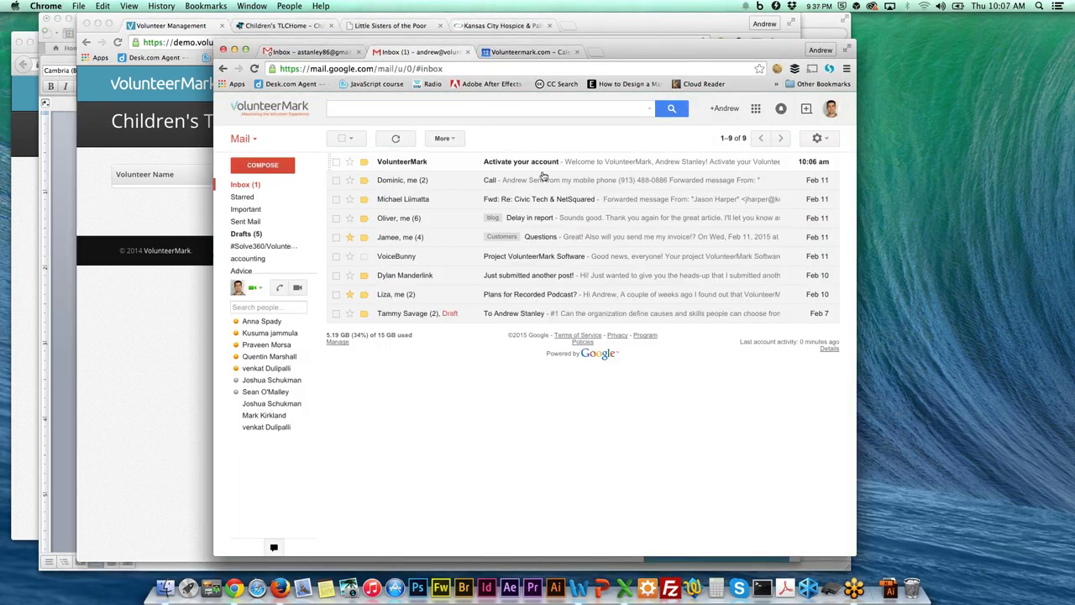
left_click(561, 166)
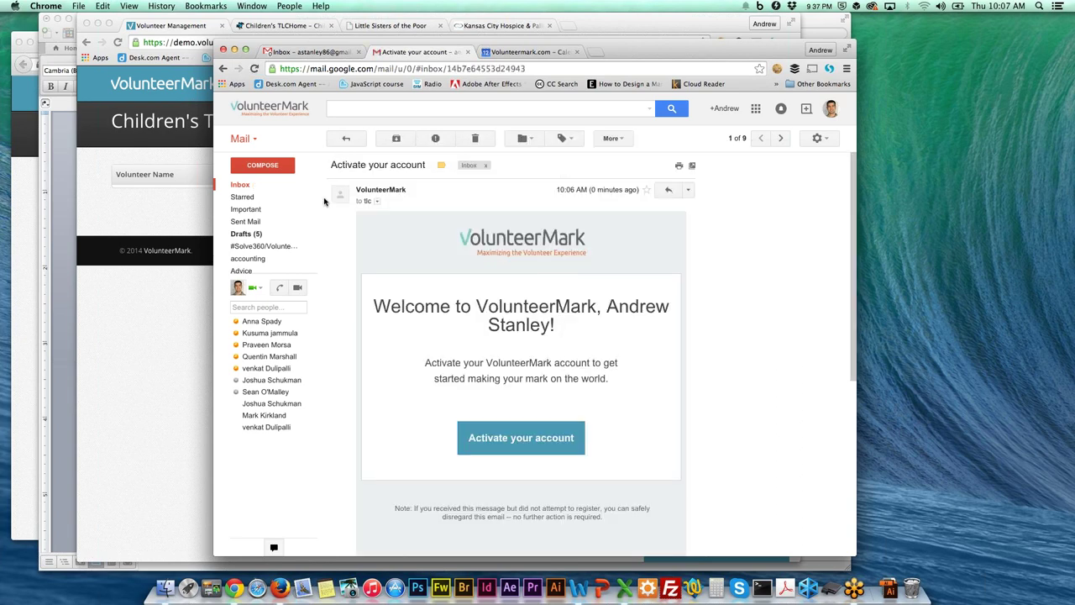
left_click(376, 202)
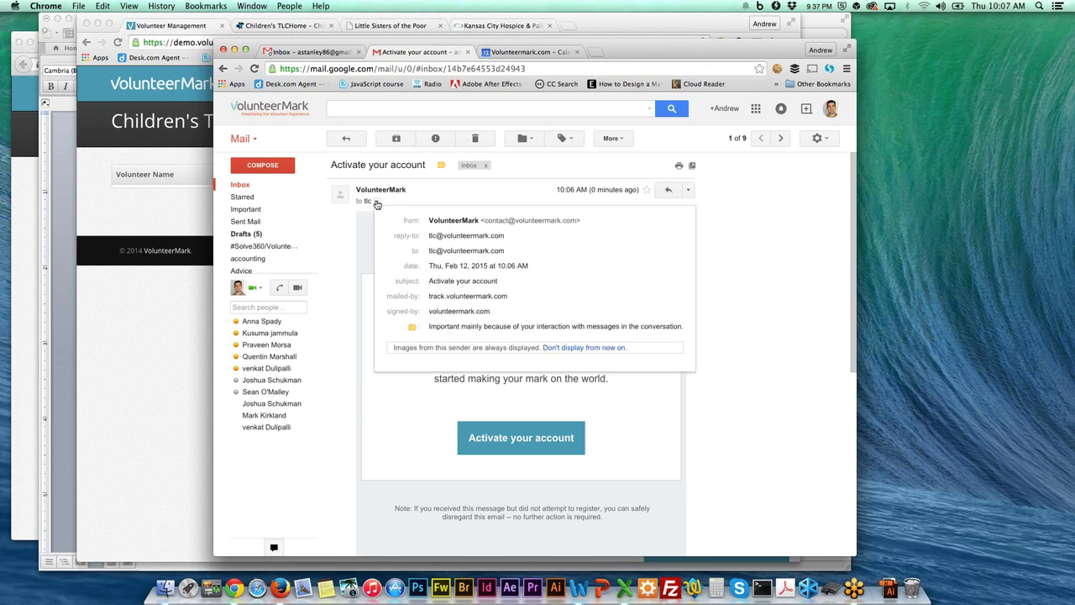
left_click(376, 202)
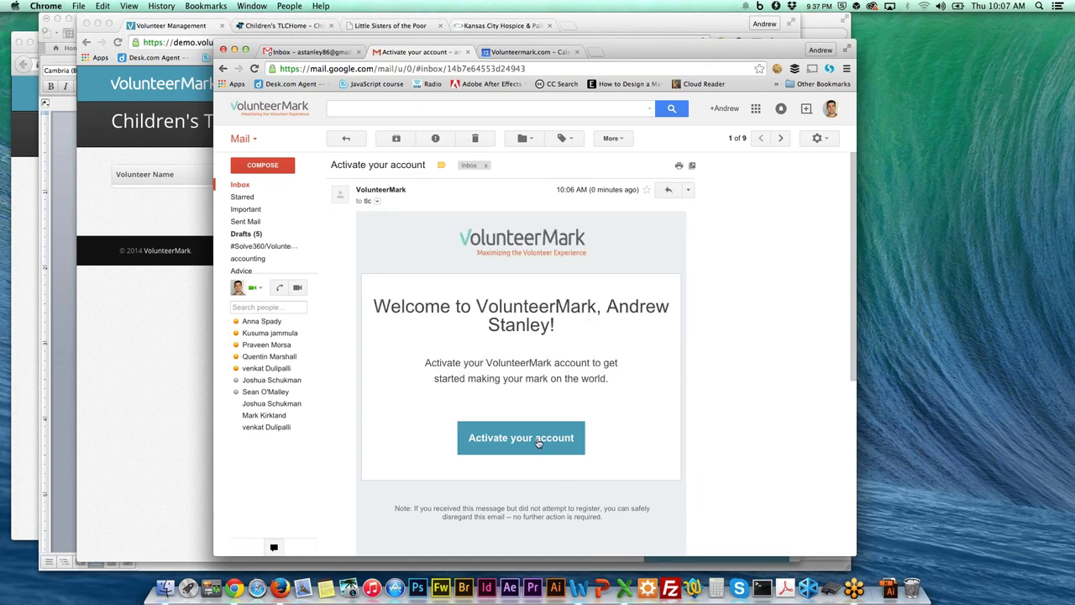
left_click(538, 440)
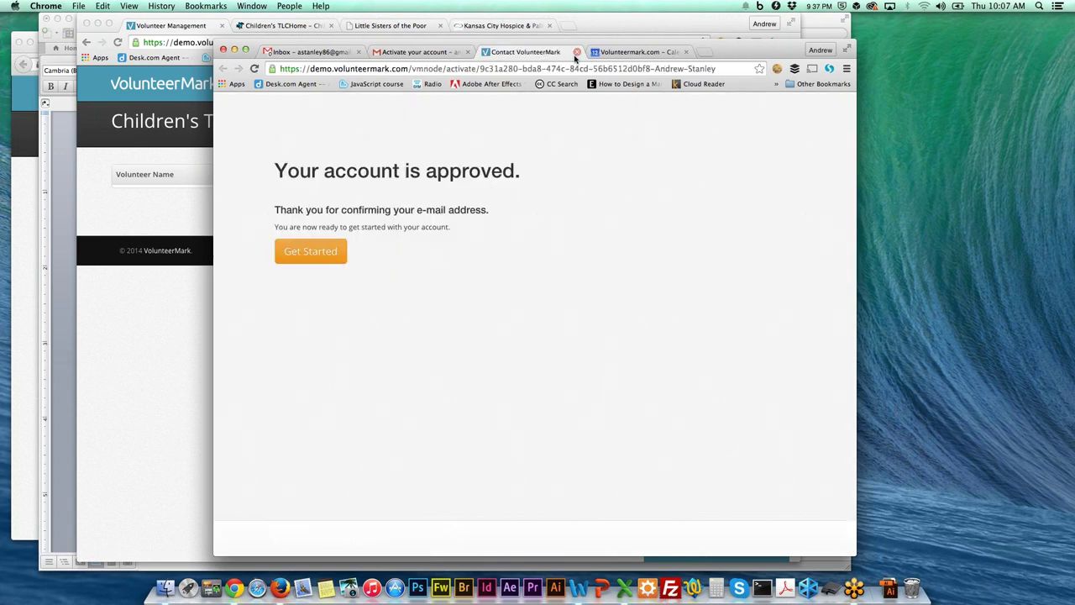
Close the account-approved page, trash the activation email, and return to the volunteer's dashboard.
left_click(577, 52)
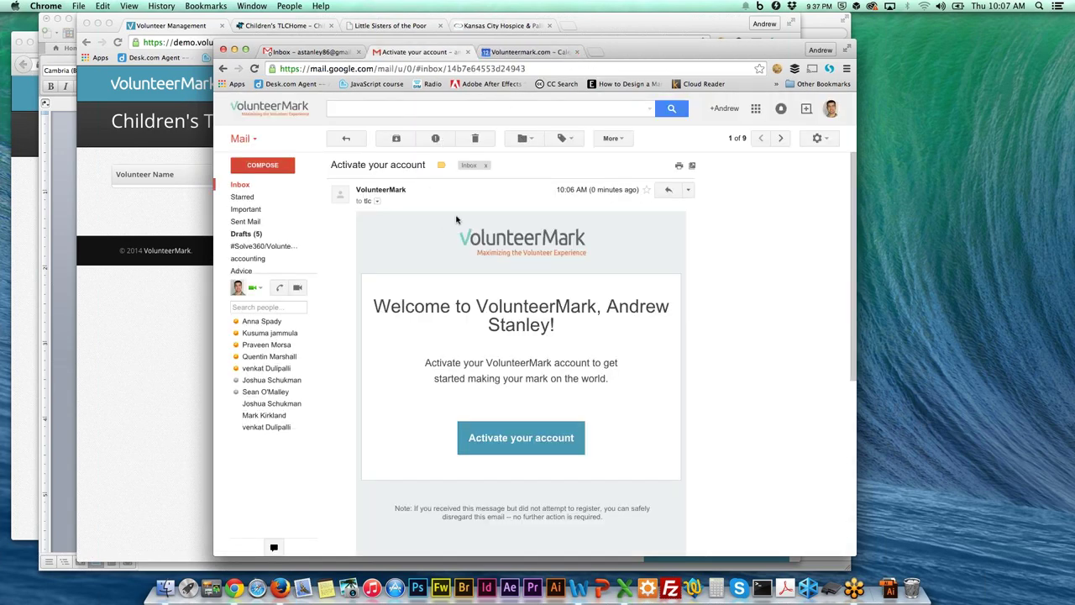
left_click(475, 138)
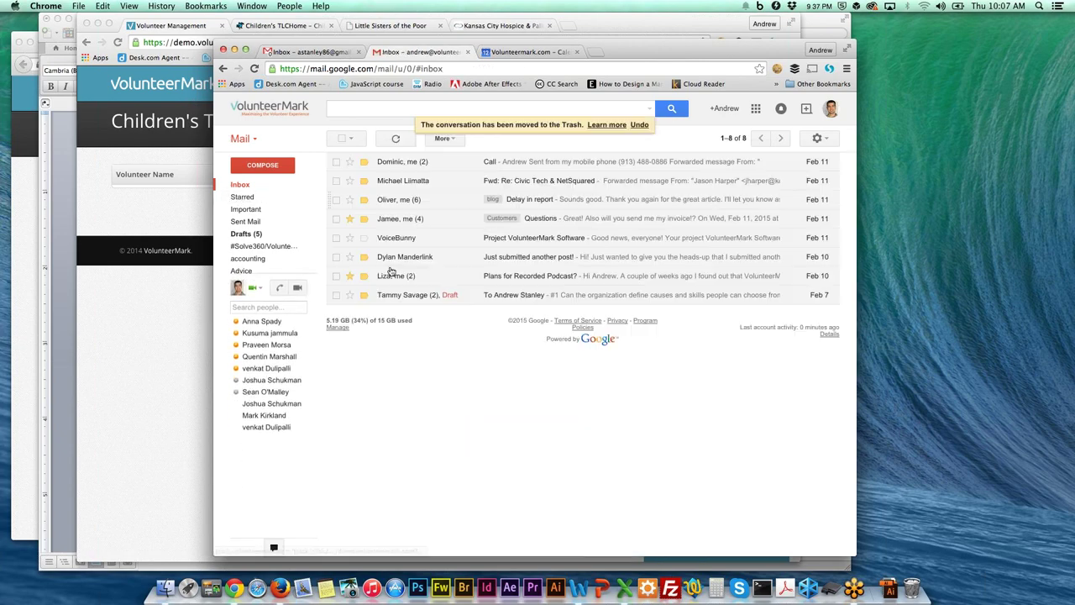
left_click(190, 214)
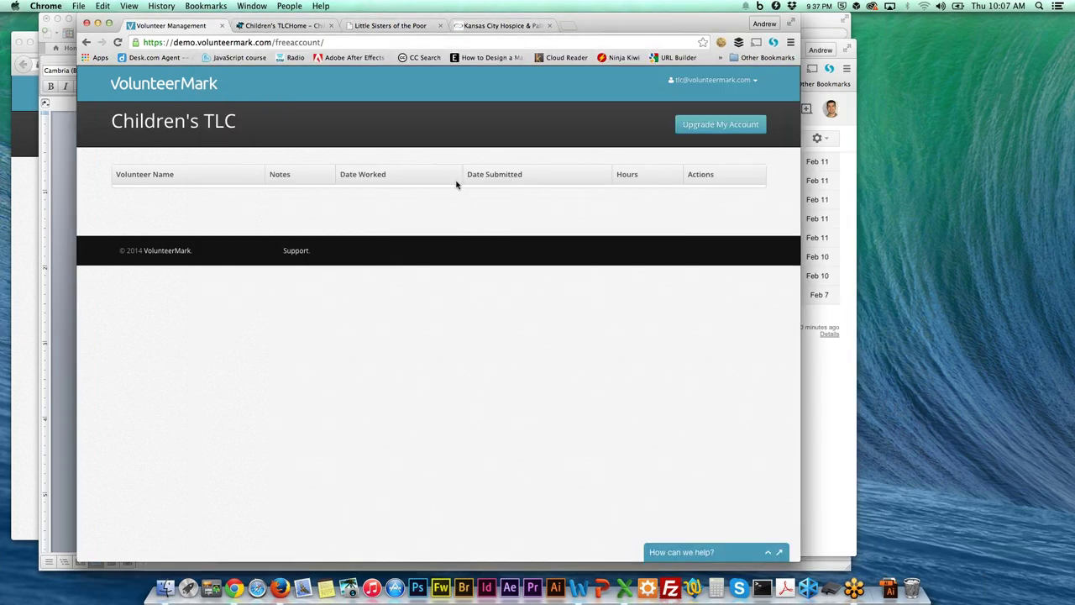
left_click(23, 182)
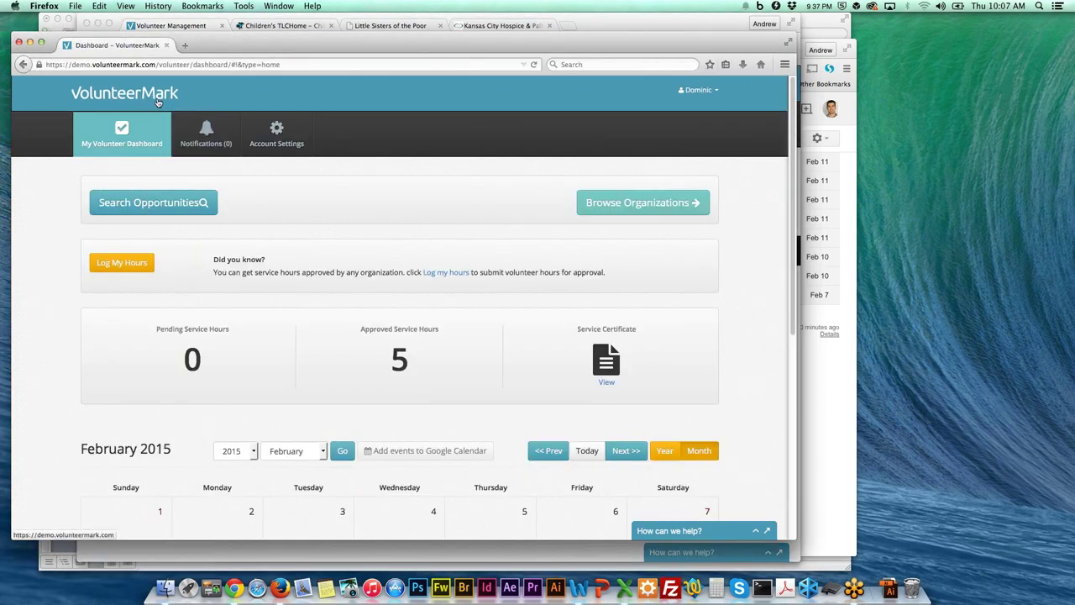
left_click(157, 101)
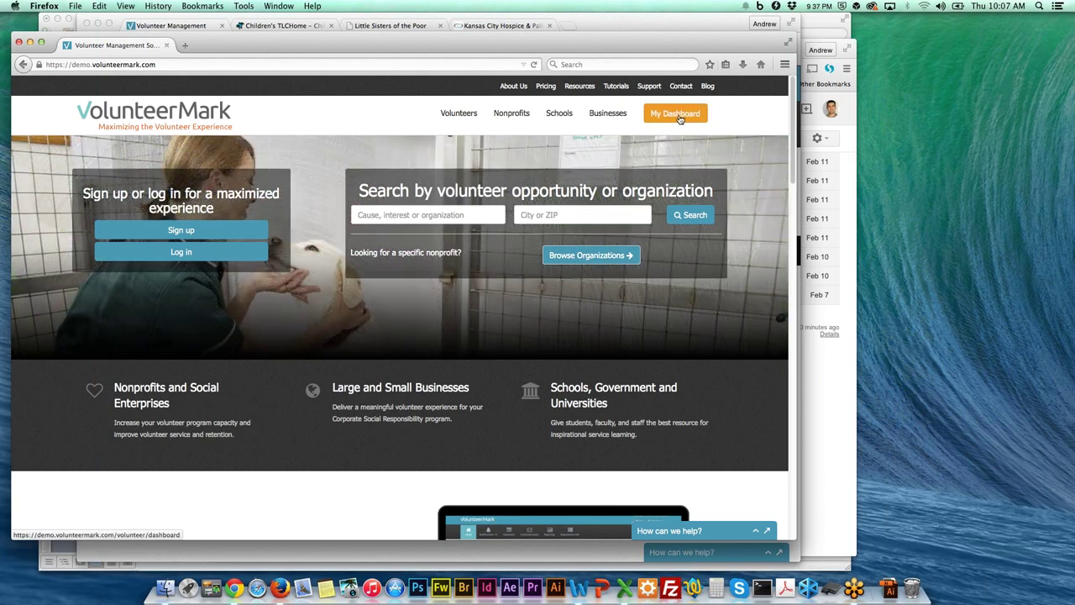
left_click(682, 118)
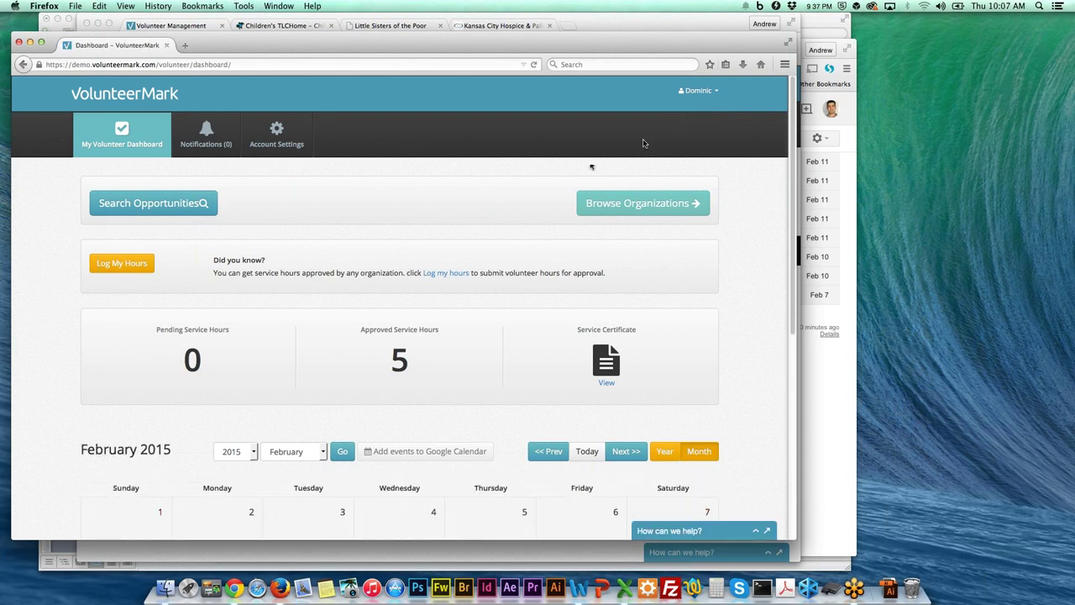
scroll(558, 202, "down", 1)
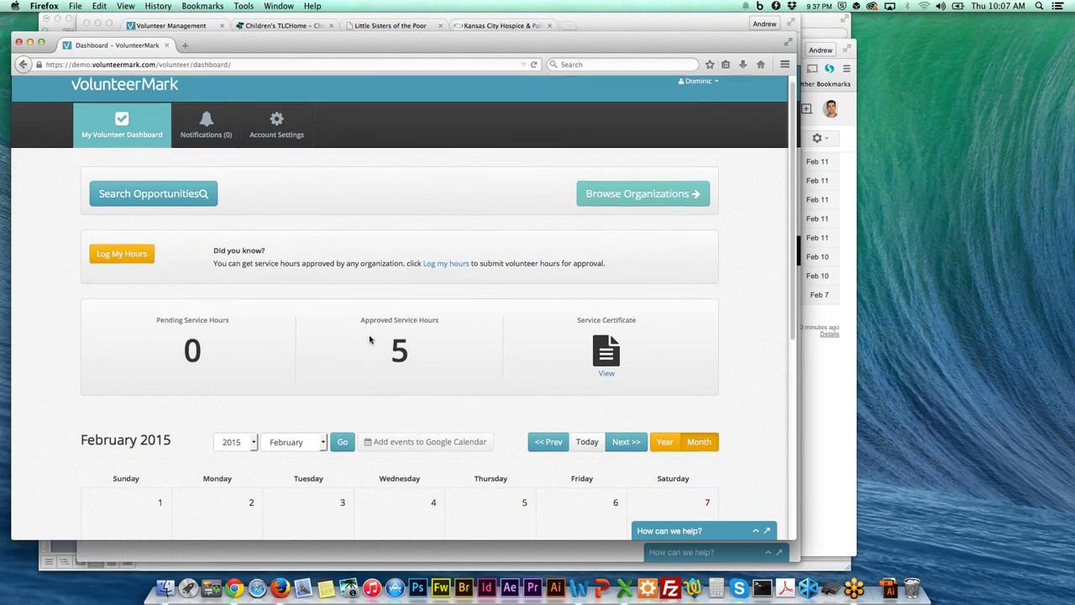
left_click_drag(359, 318, 448, 337)
left_click(445, 351)
left_click_drag(156, 318, 240, 340)
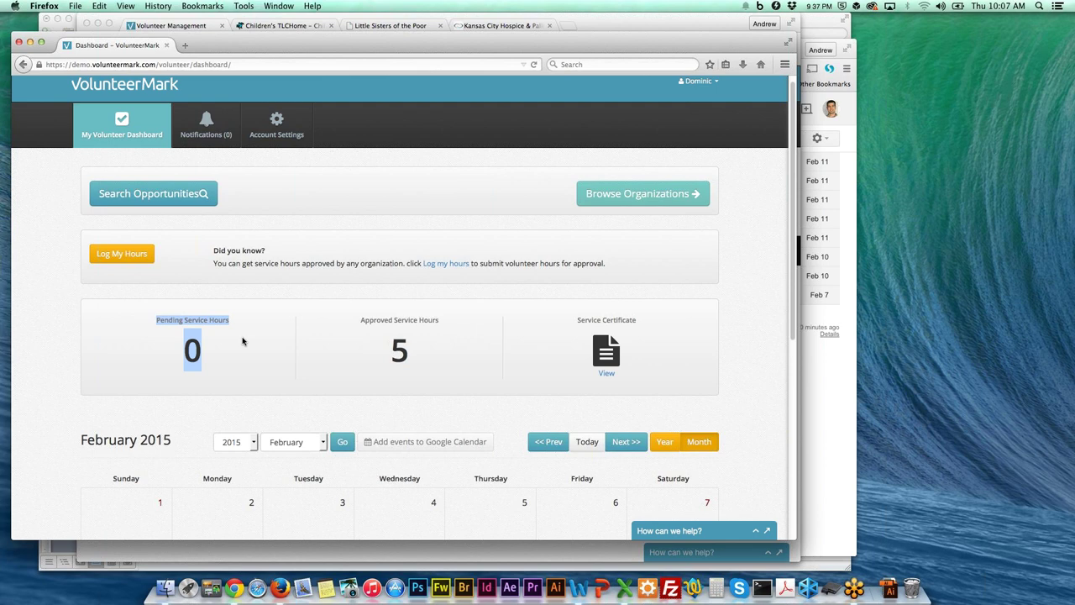
left_click(303, 356)
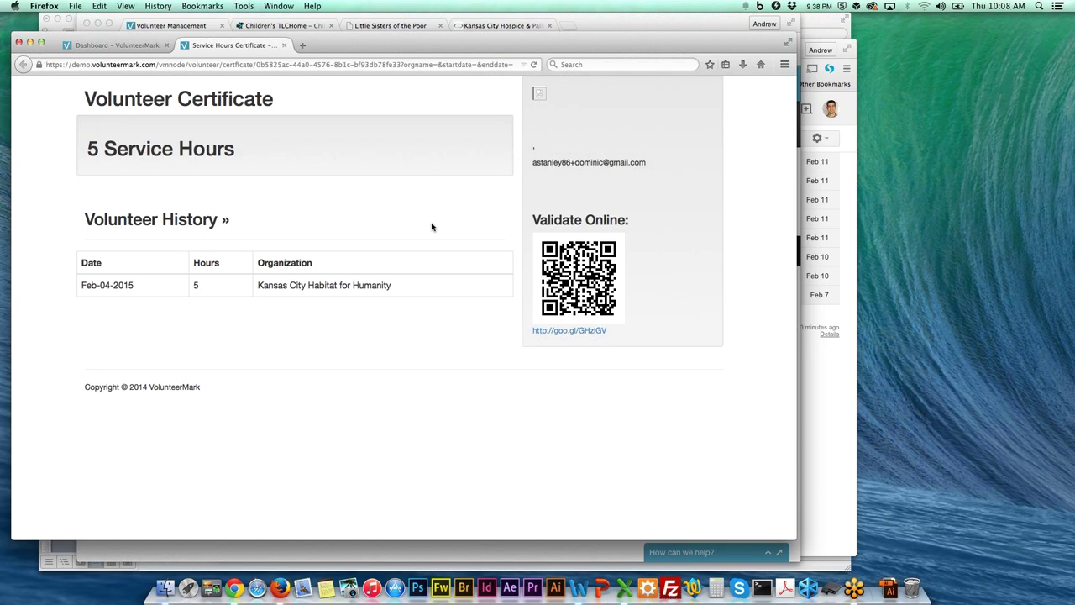
left_click(283, 47)
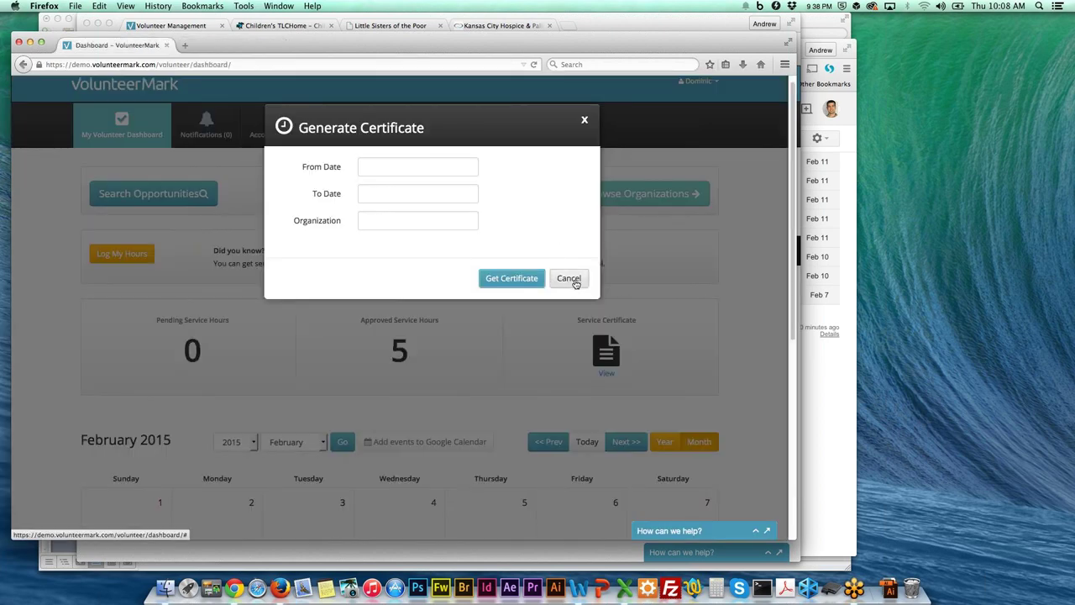
left_click(568, 278)
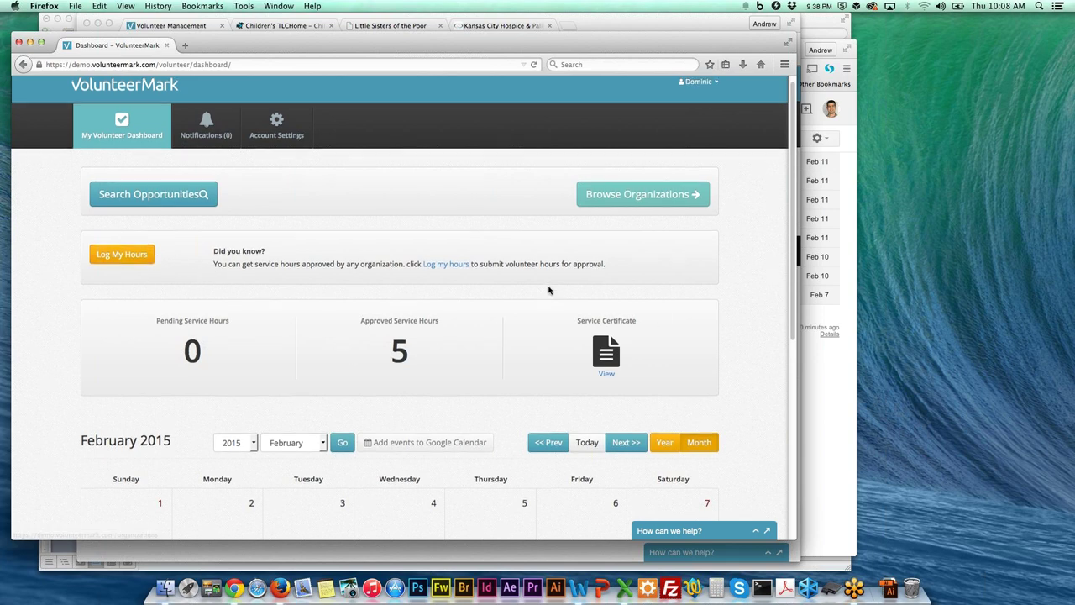
scroll(555, 277, "up", 1)
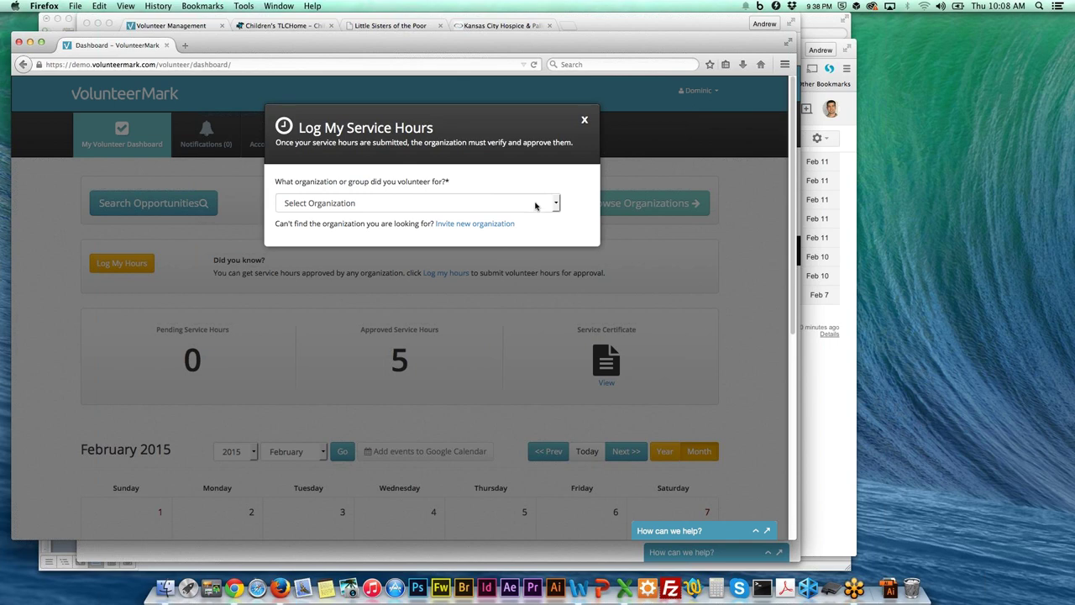
Log 4 hours for Children's TLC on Feb-07-2015 with feedback 'I read to the children.' and save.
left_click(537, 203)
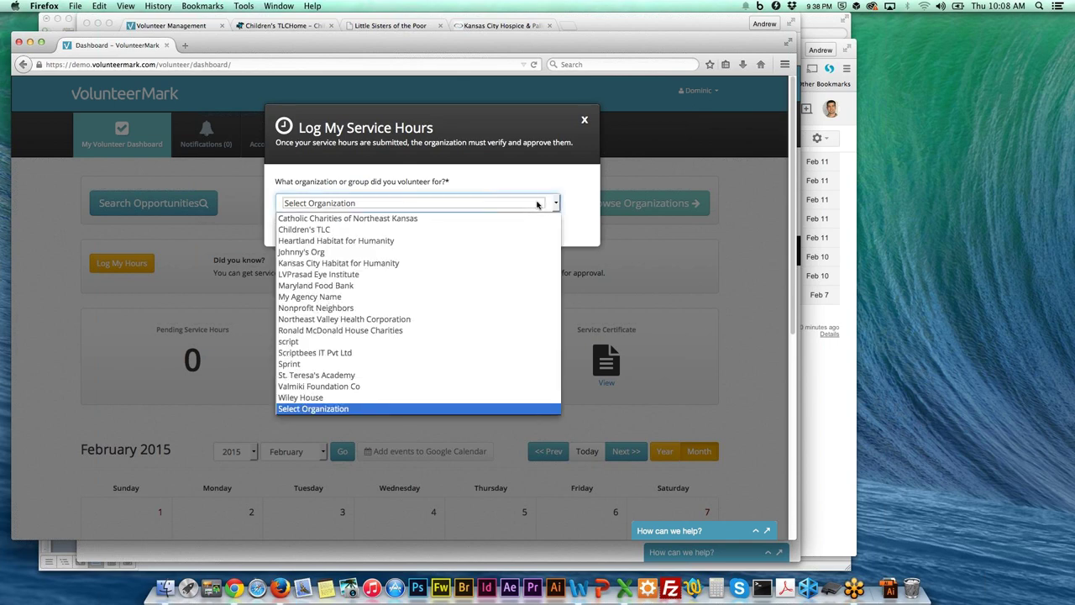
left_click(359, 231)
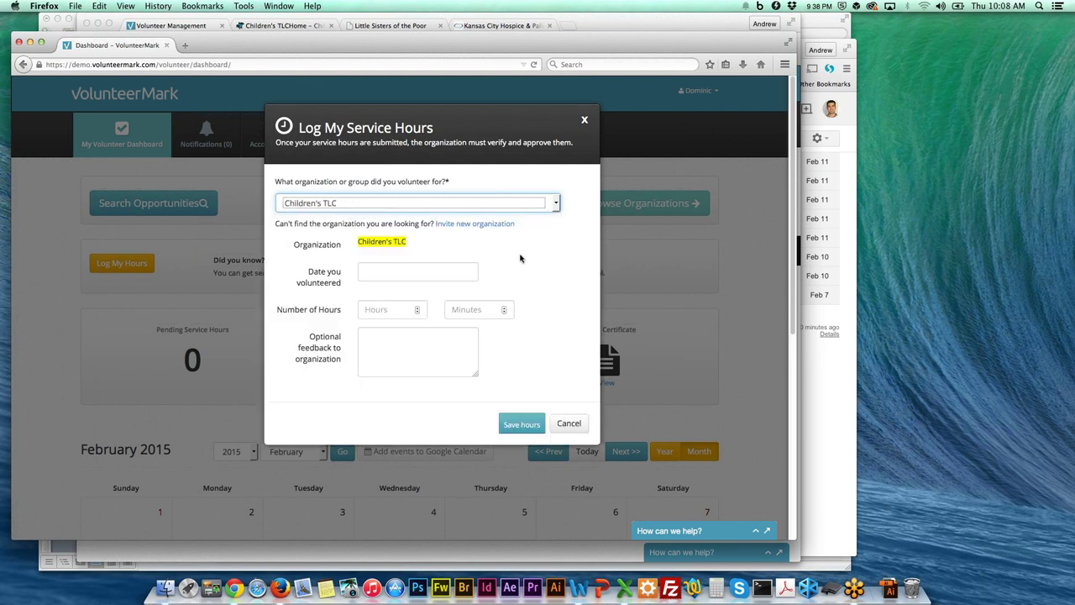
left_click(458, 266)
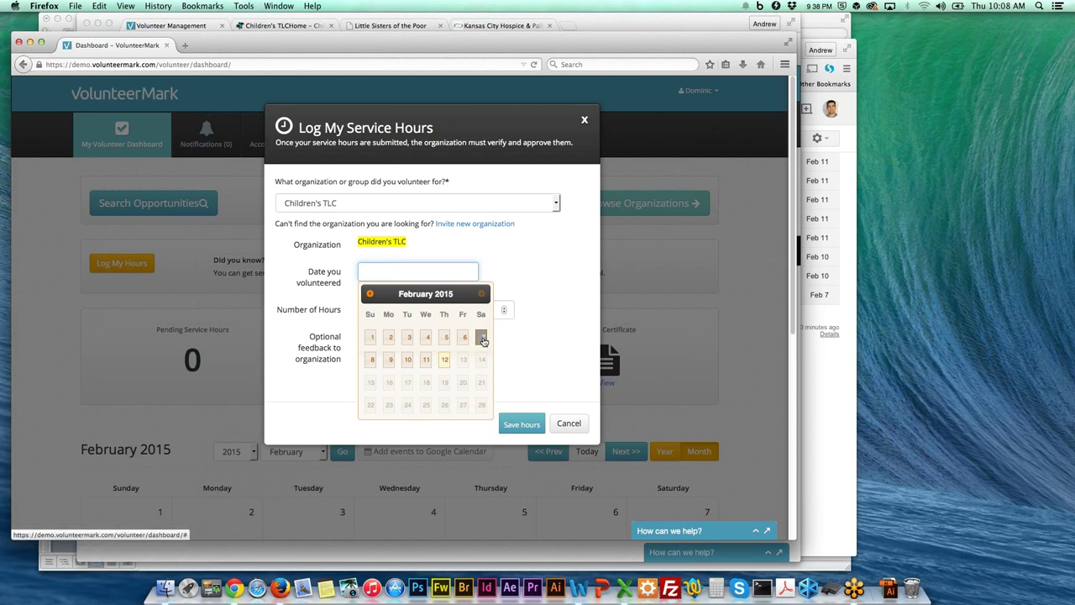
left_click(482, 338)
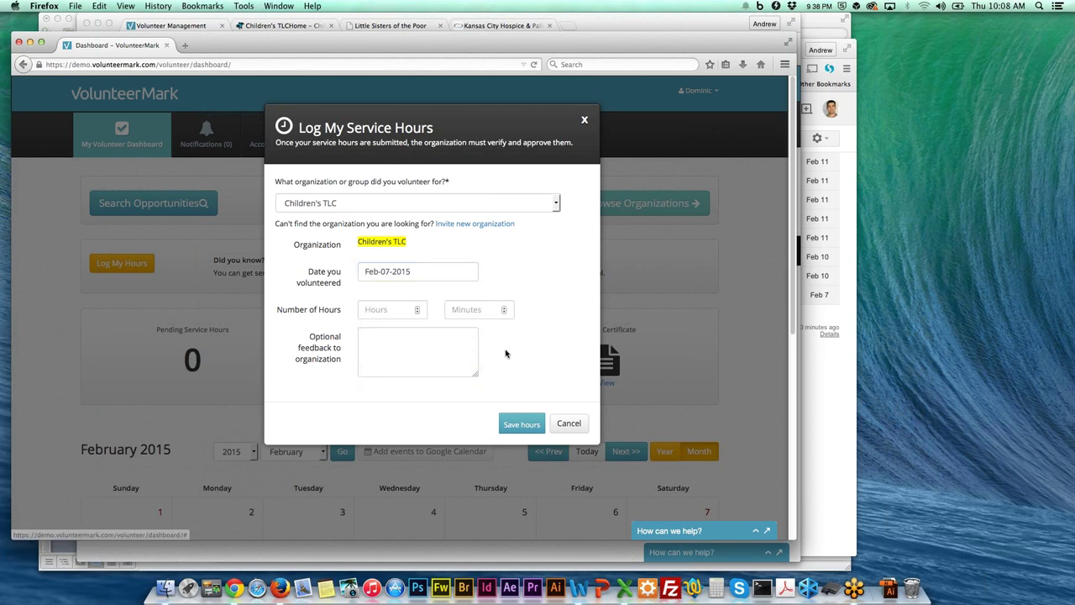
key("Tab")
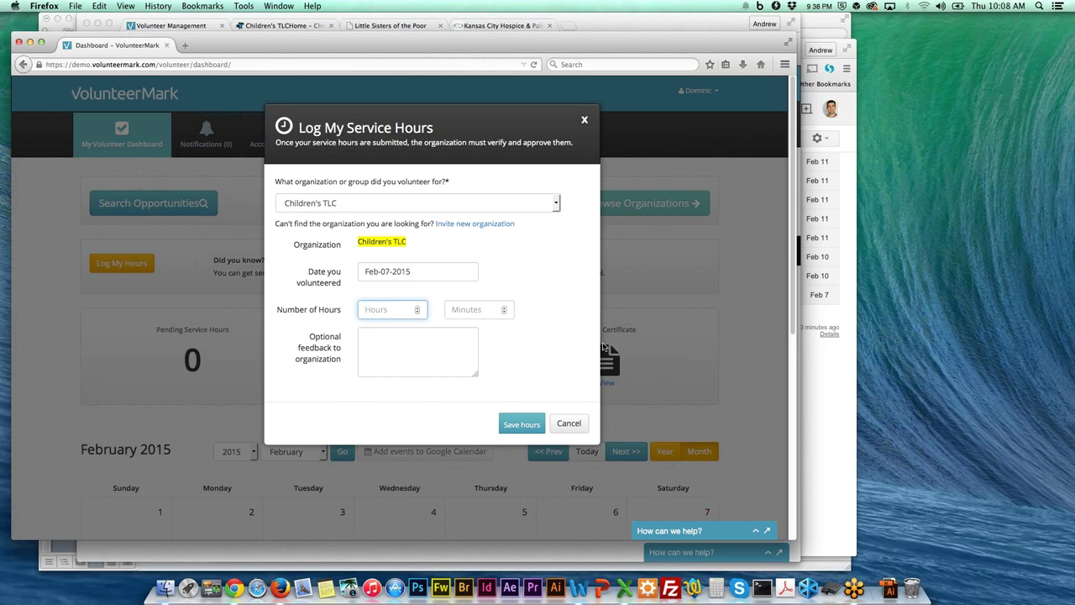
type("4")
left_click(427, 358)
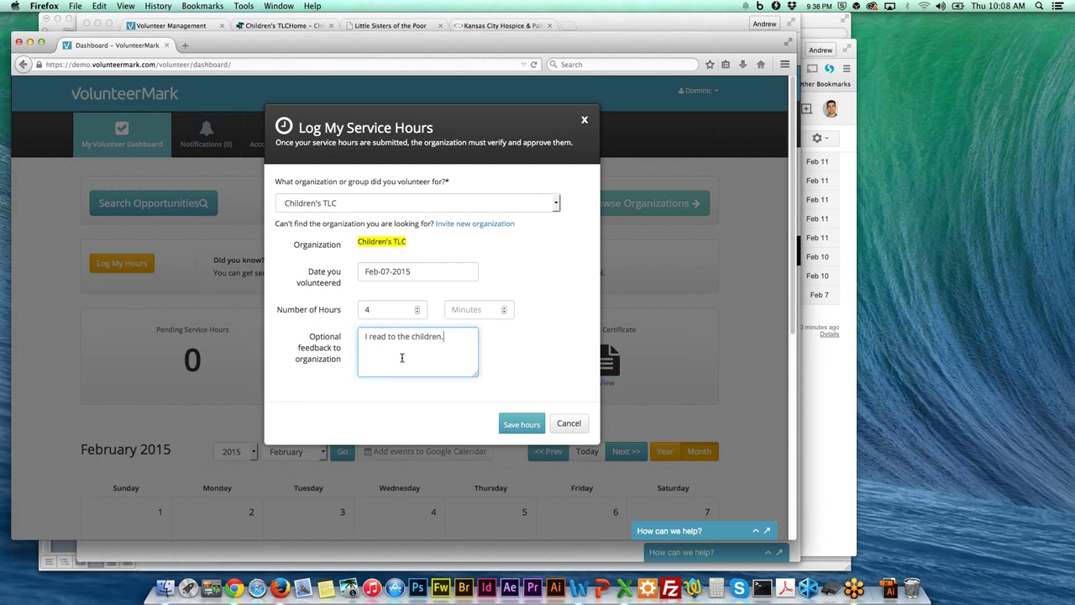
left_click(521, 424)
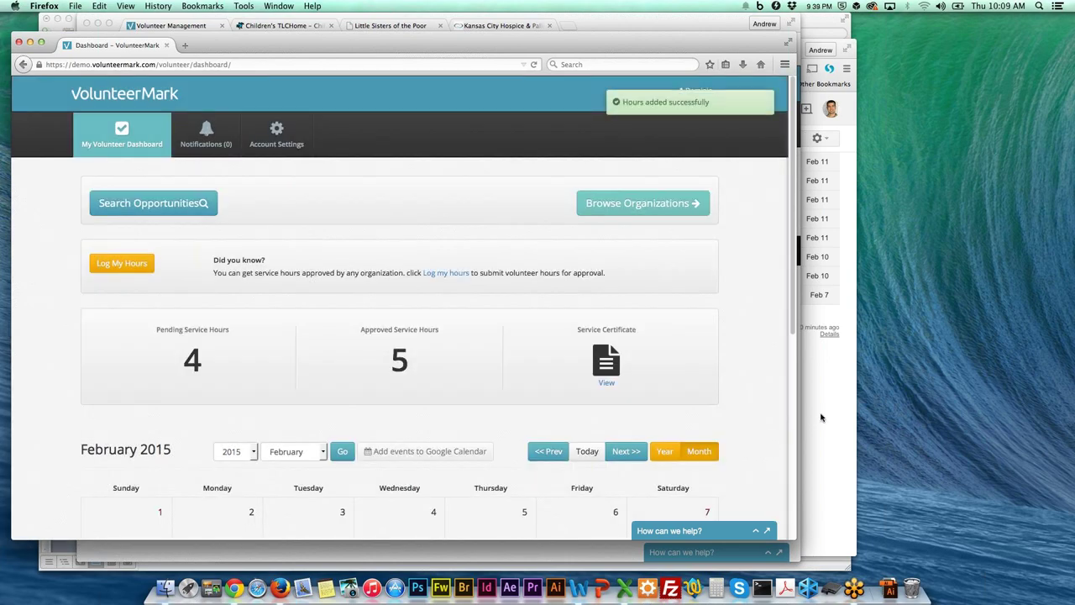
Open the VolunteerMark email about the volunteer's 4 submitted hours for Feb-07-2015 with approve, modify, deny options.
left_click(821, 418)
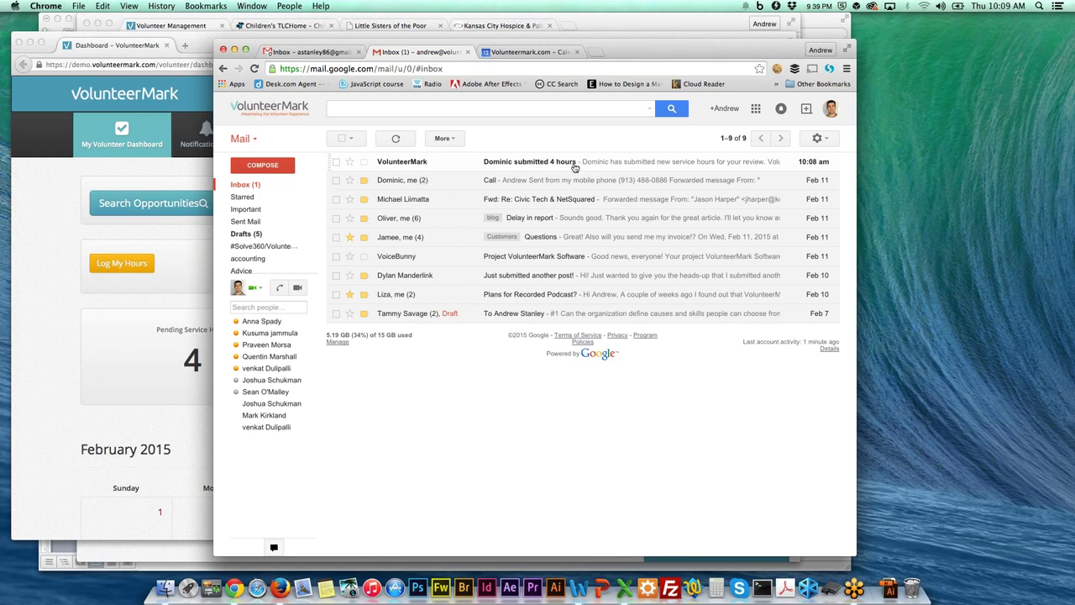
left_click(581, 163)
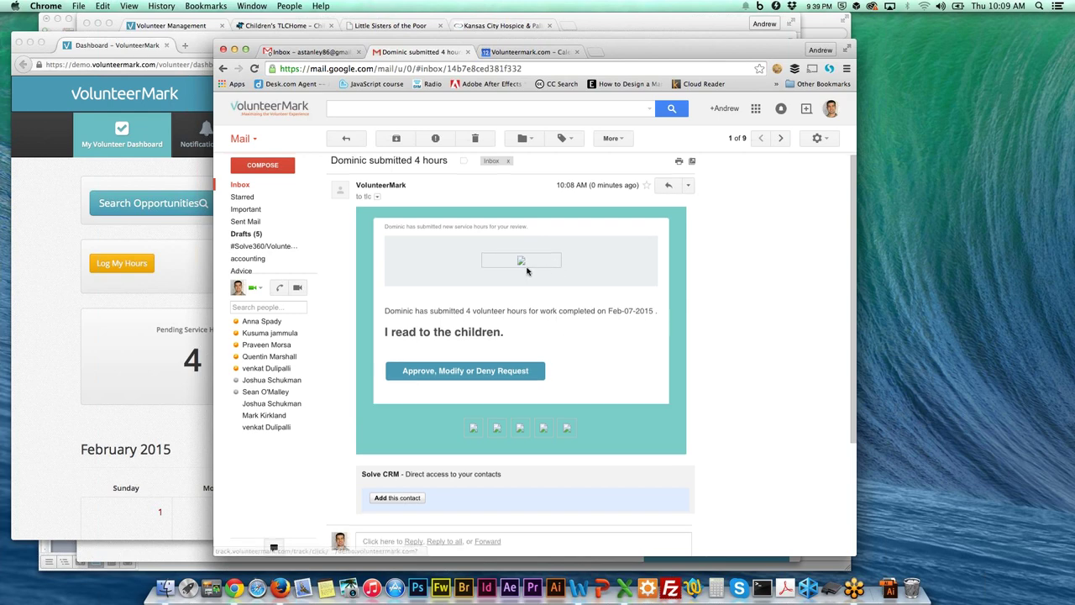
scroll(511, 440, "down", 1)
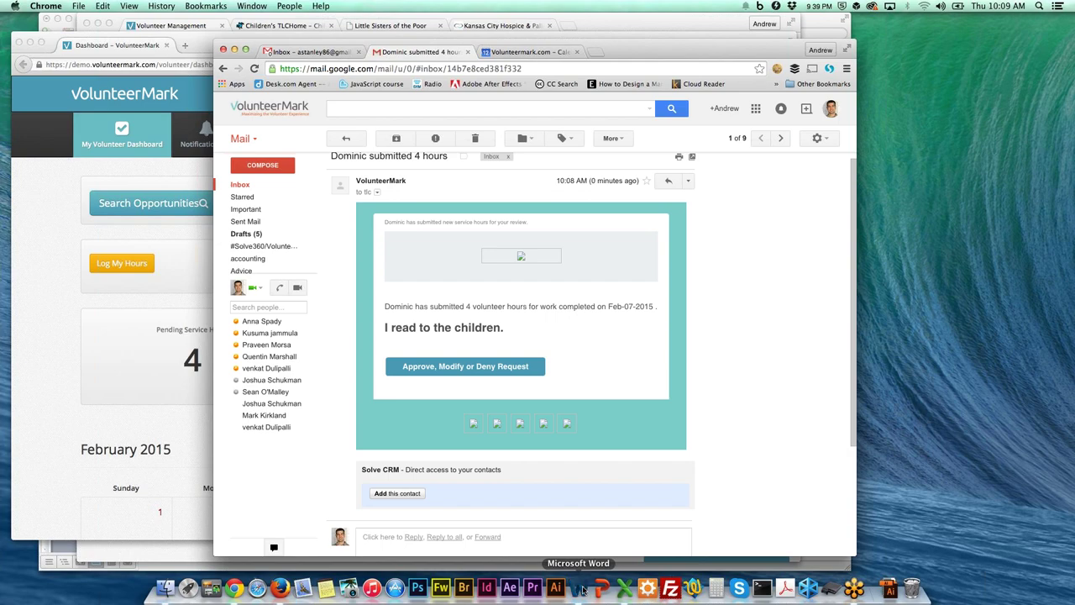
left_click(580, 588)
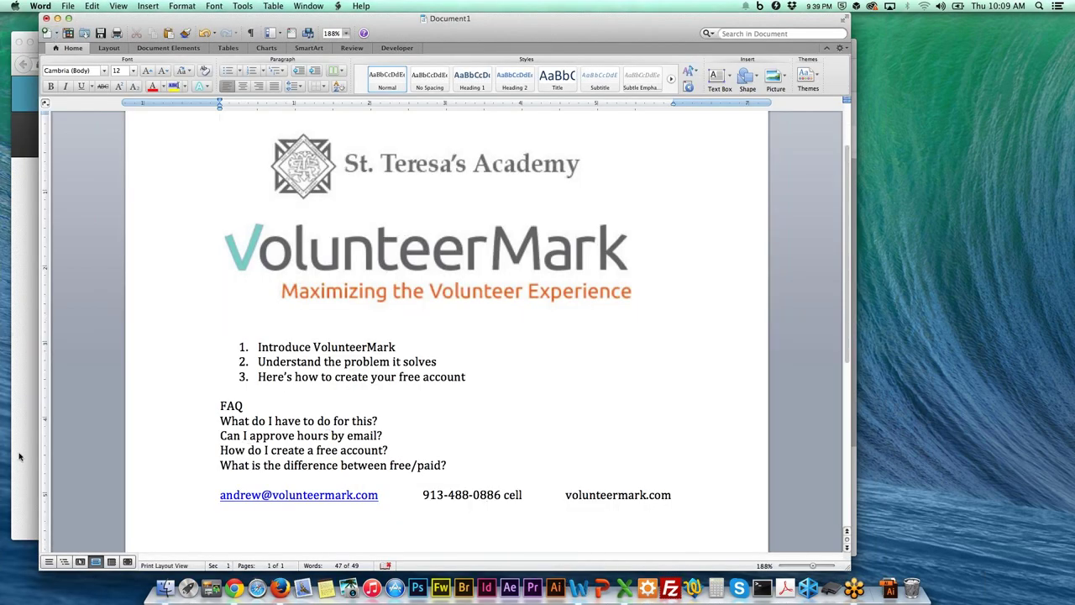
left_click(235, 589)
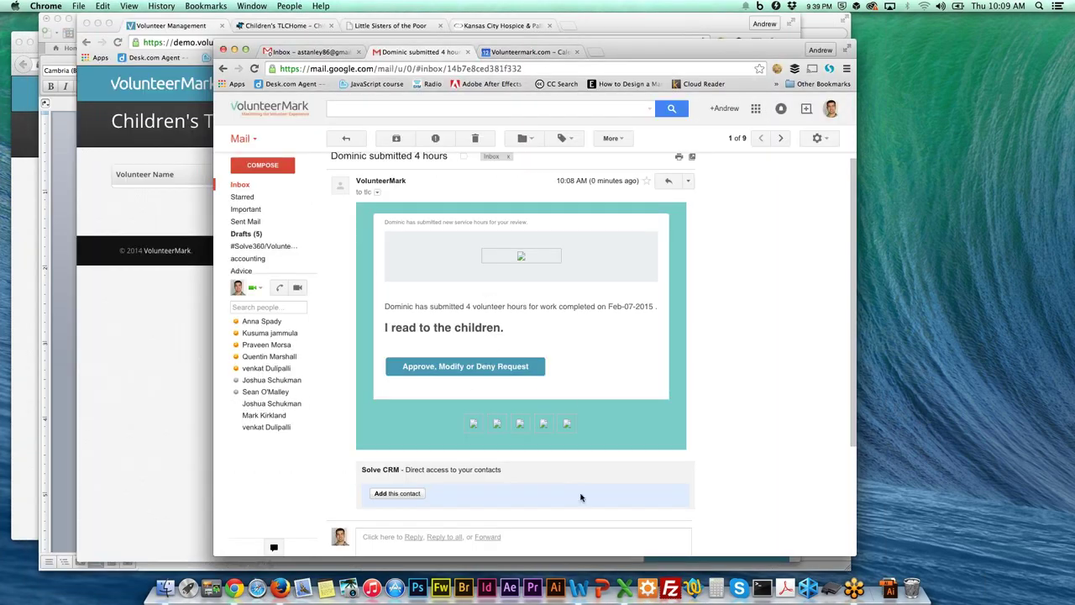
Reload the Children's TLC page so the pending 4-hour Feb-07-2015 entry appears.
left_click(173, 216)
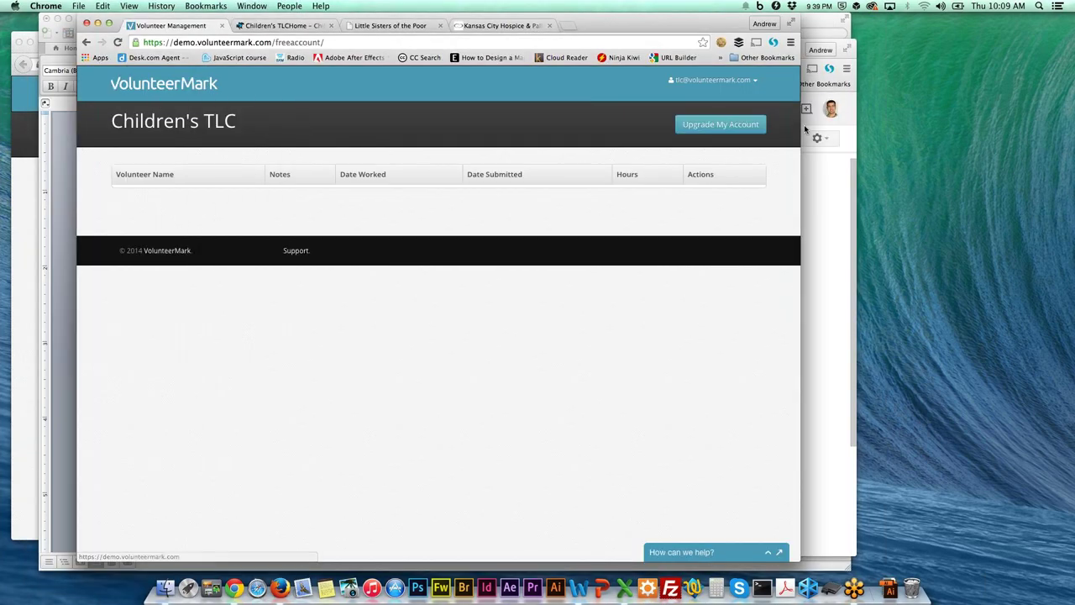
left_click(118, 42)
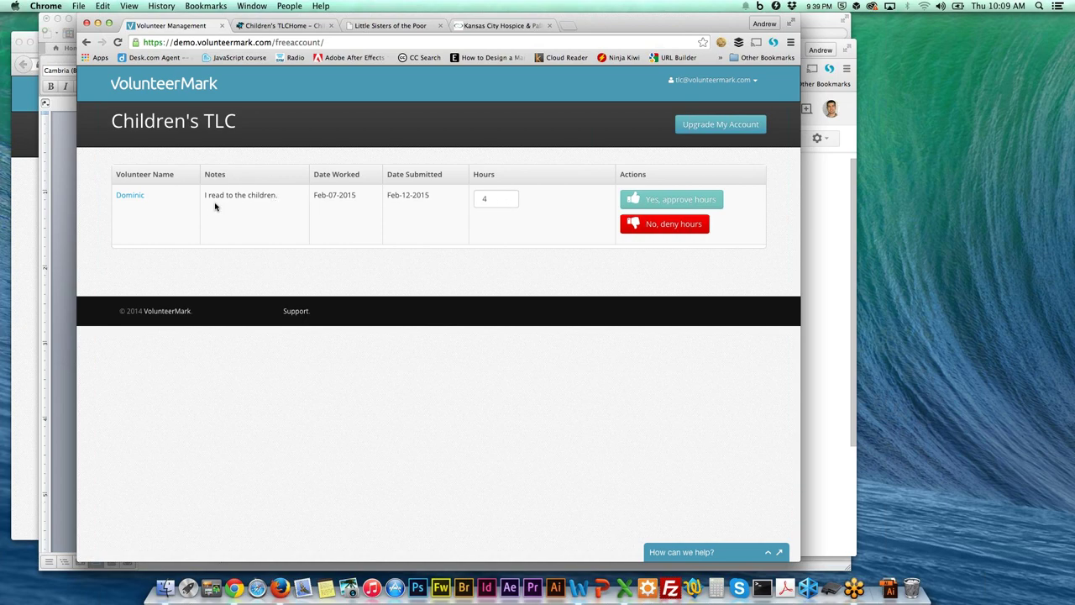
left_click_drag(208, 195, 254, 194)
left_click(262, 195)
Review the volunteer's profile, skills and availability details, then close the profile.
left_click(143, 195)
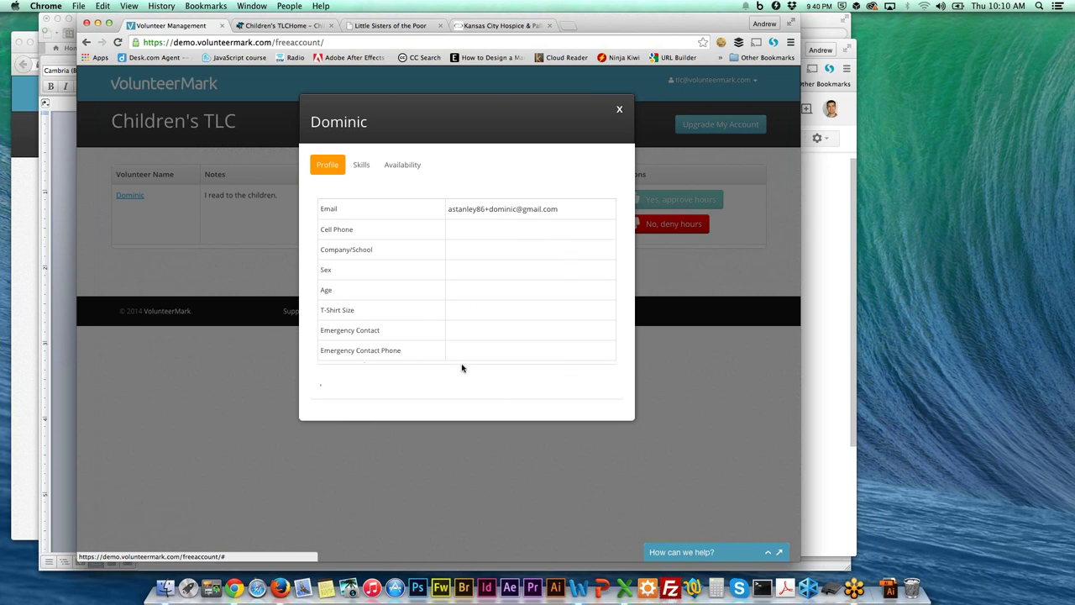
left_click(360, 166)
left_click(410, 168)
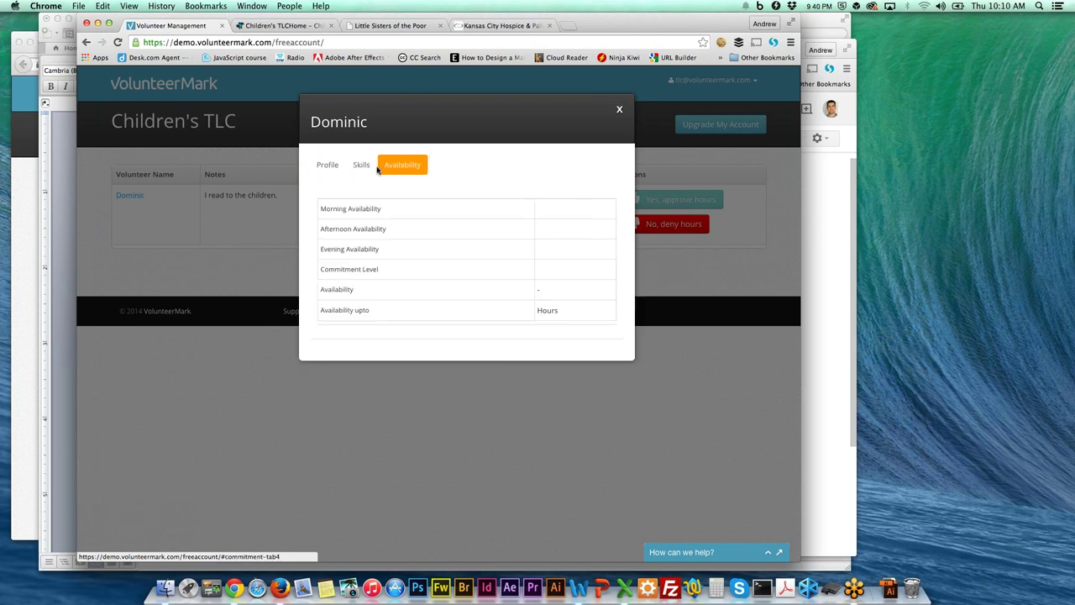
left_click(329, 166)
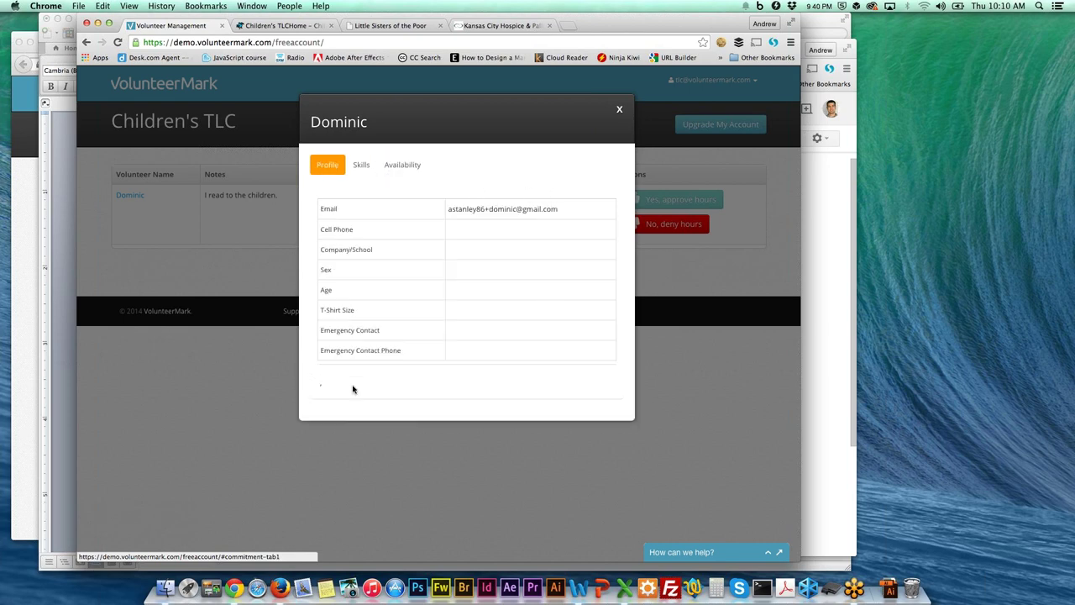
left_click(619, 112)
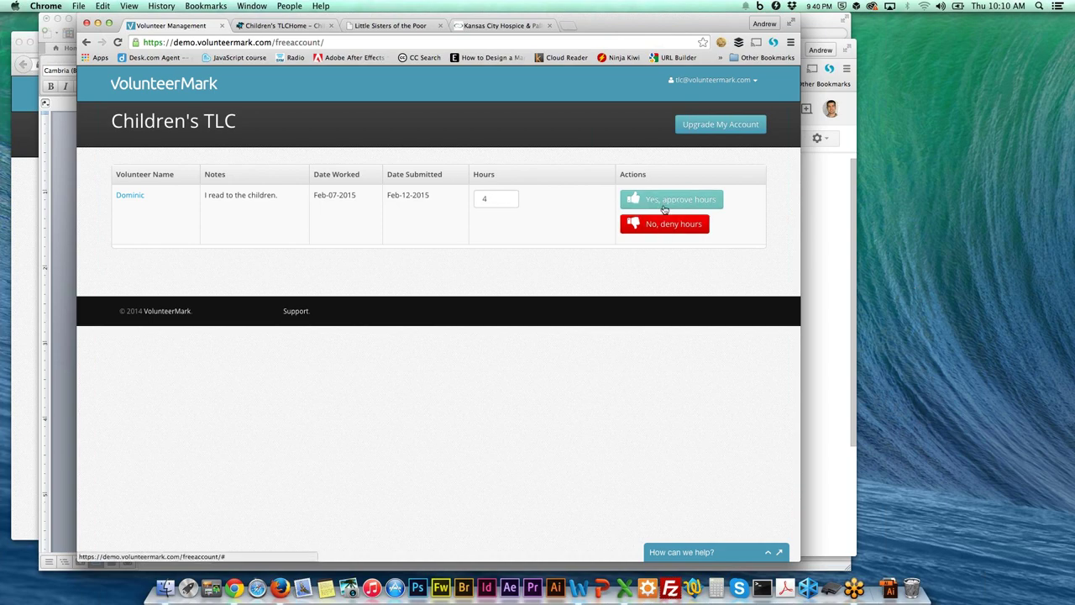
Change the submitted 4 hours to 2 and approve them, then return to the volunteer's dashboard.
left_click(487, 199)
double_click(487, 197)
left_click(712, 203)
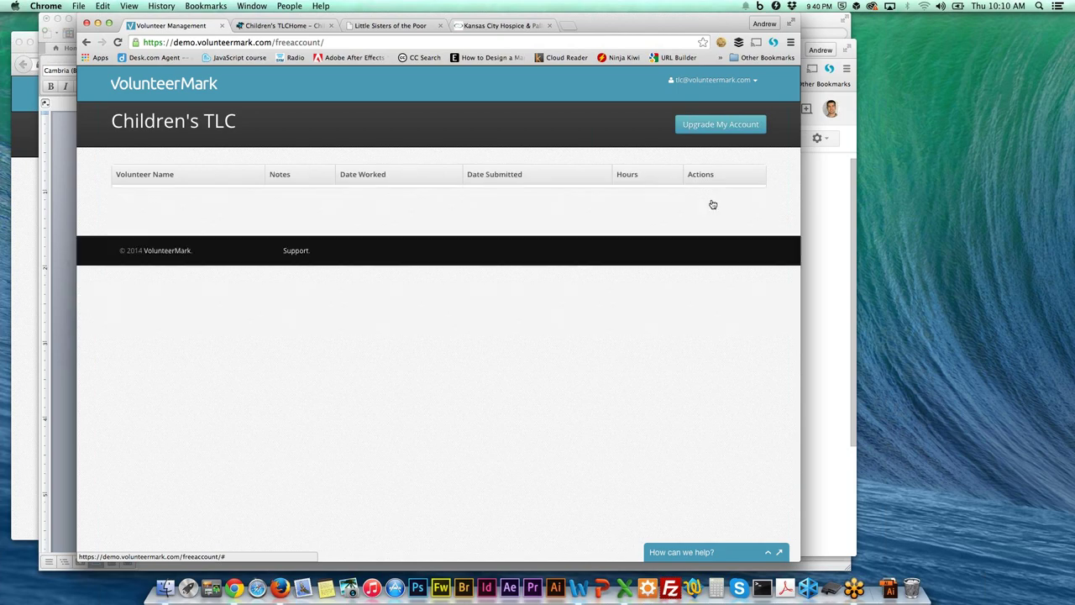
left_click(22, 239)
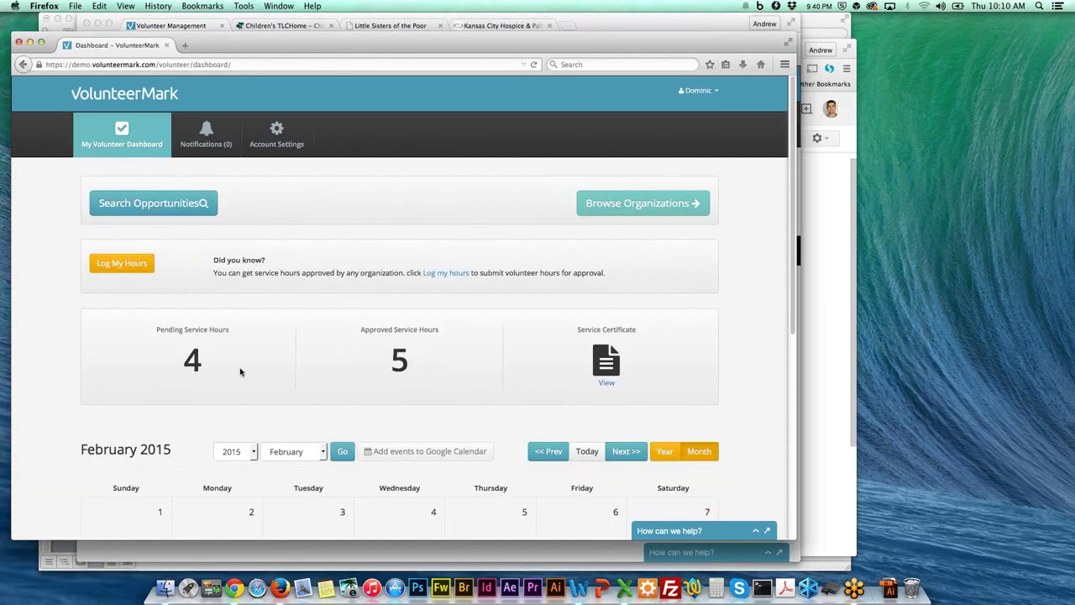
Reload the volunteer dashboard and generate the service hours certificate.
left_click(533, 64)
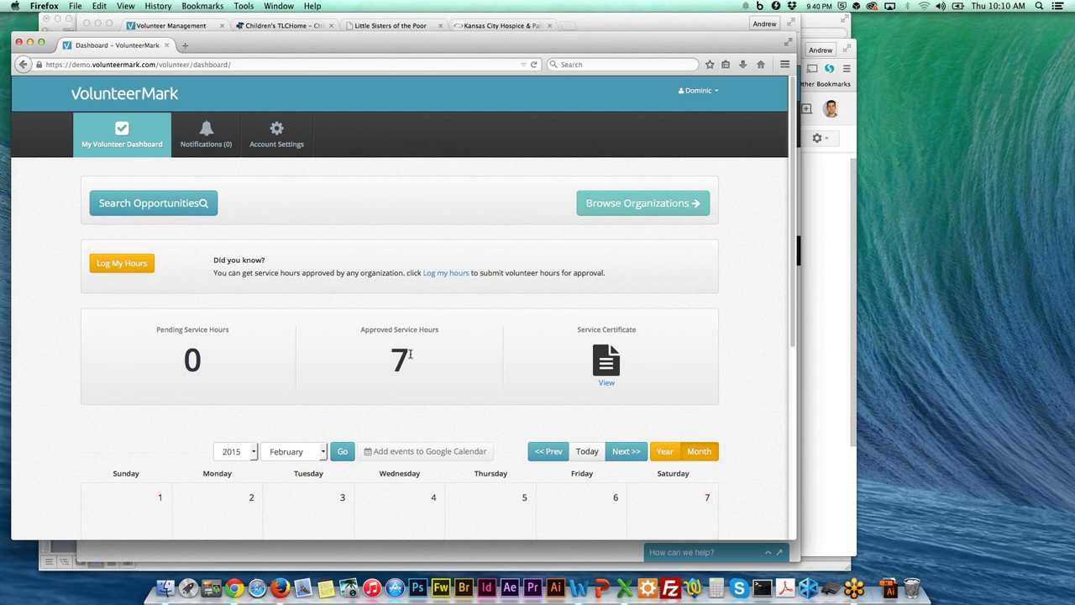
left_click(606, 380)
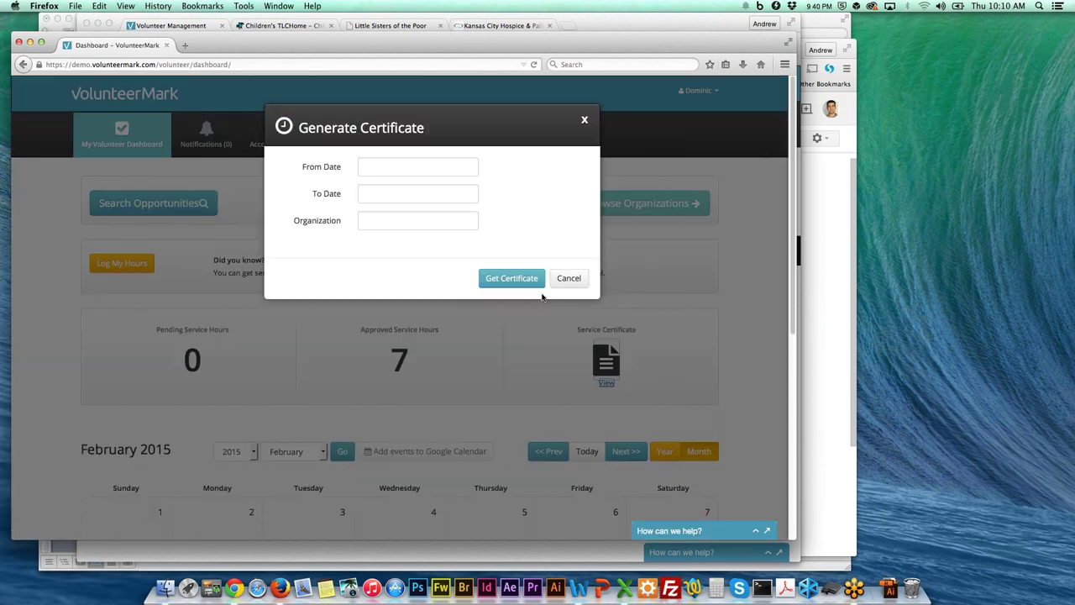
left_click(518, 281)
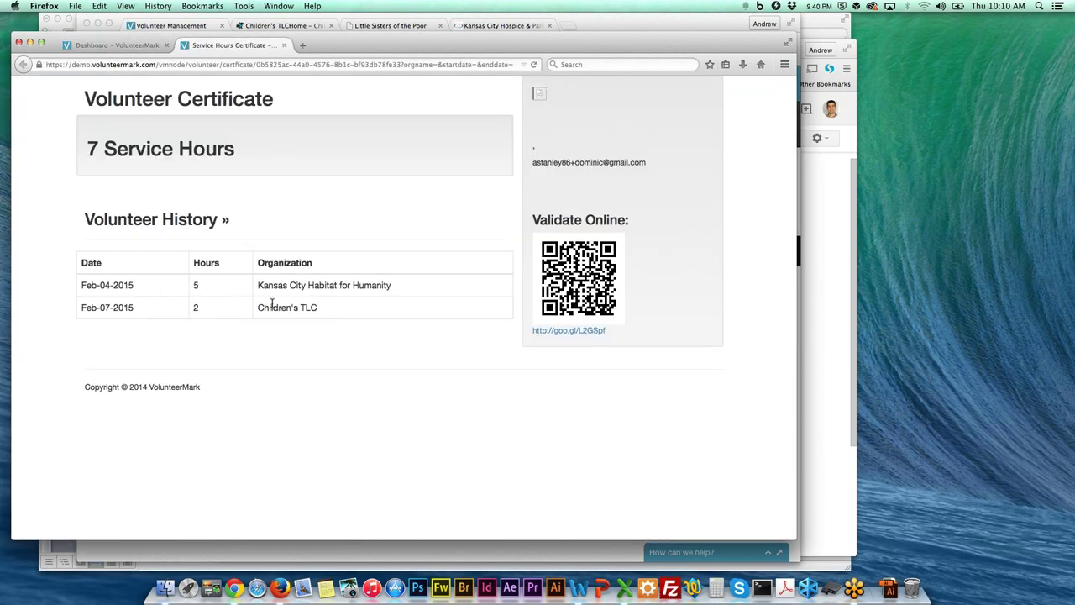
Check the Children's TLC entry on the 7-hour certificate, then close it and cancel the generator.
left_click_drag(270, 306, 334, 310)
left_click(353, 307)
left_click(284, 46)
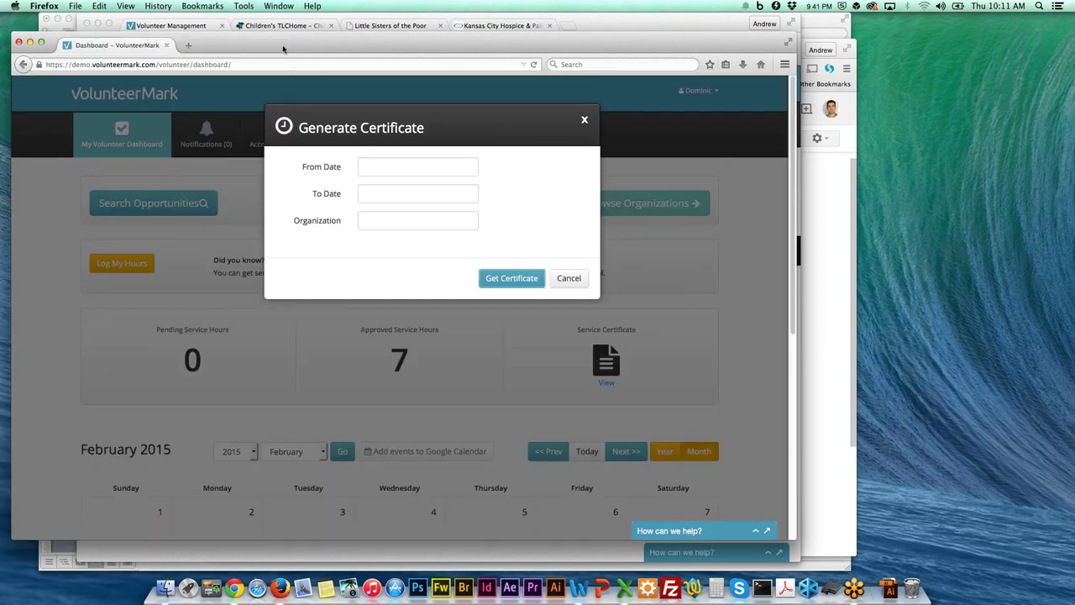
left_click(568, 278)
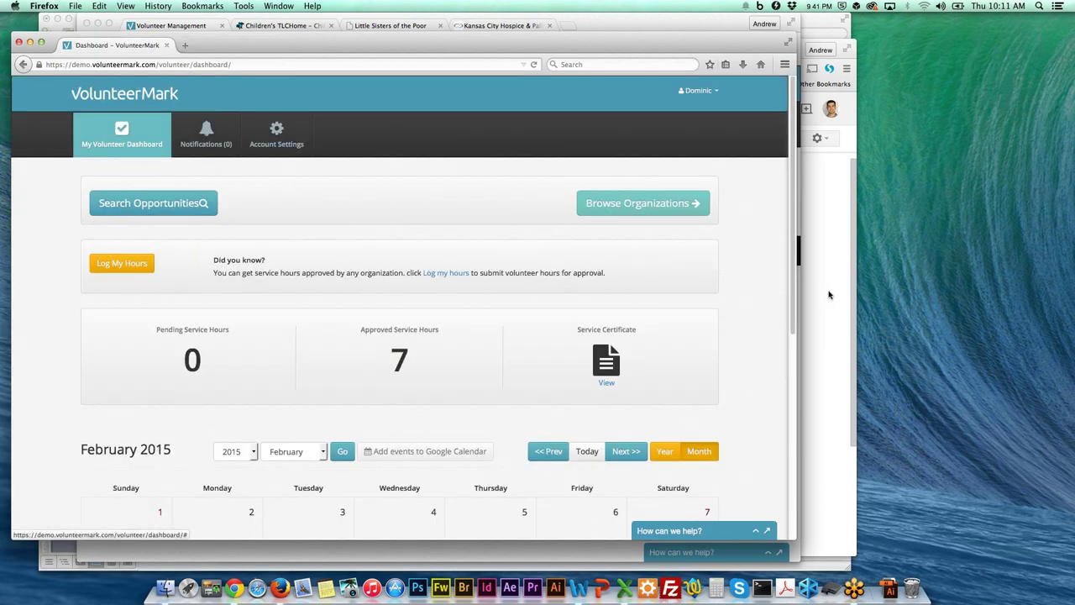
Return to Children's TLC and open Upgrade My Account with Monthly $99 and Yearly $999 plans.
left_click(182, 31)
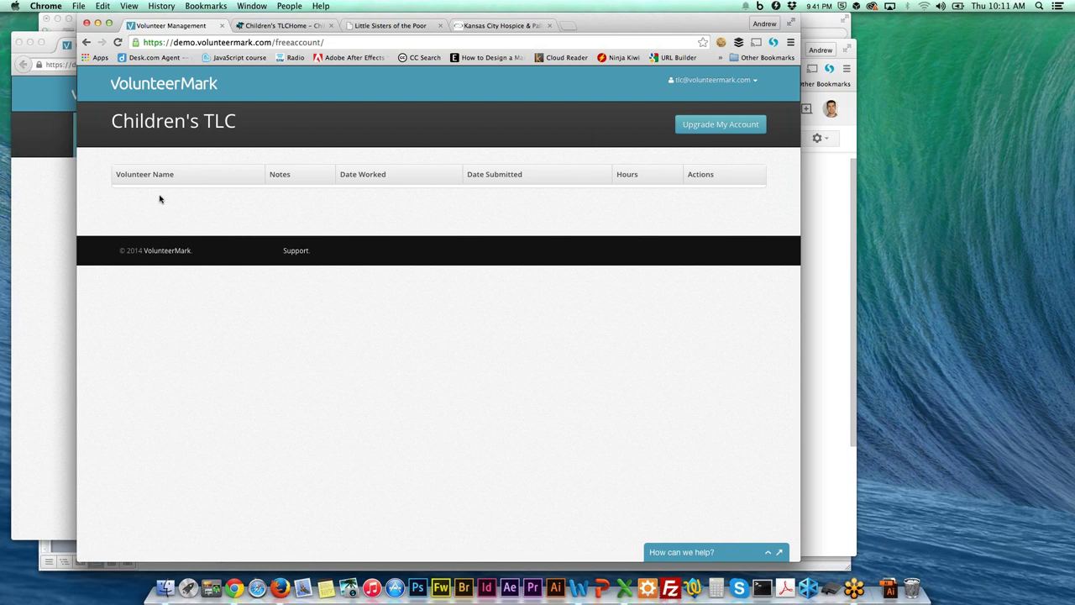
left_click(739, 127)
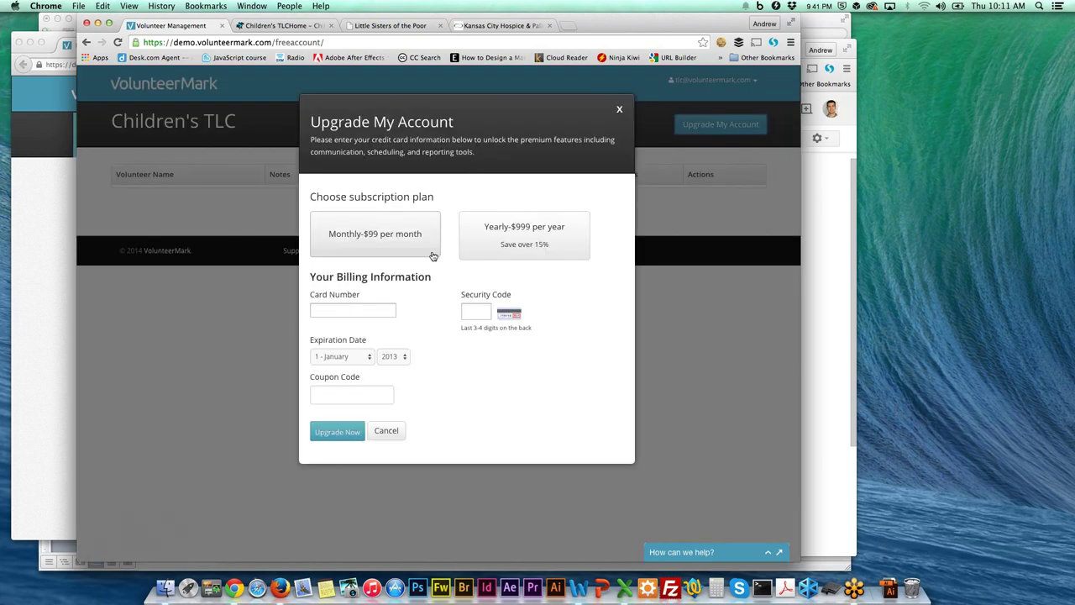
Close the upgrade form and log out of Children's TLC from the account menu.
left_click(619, 110)
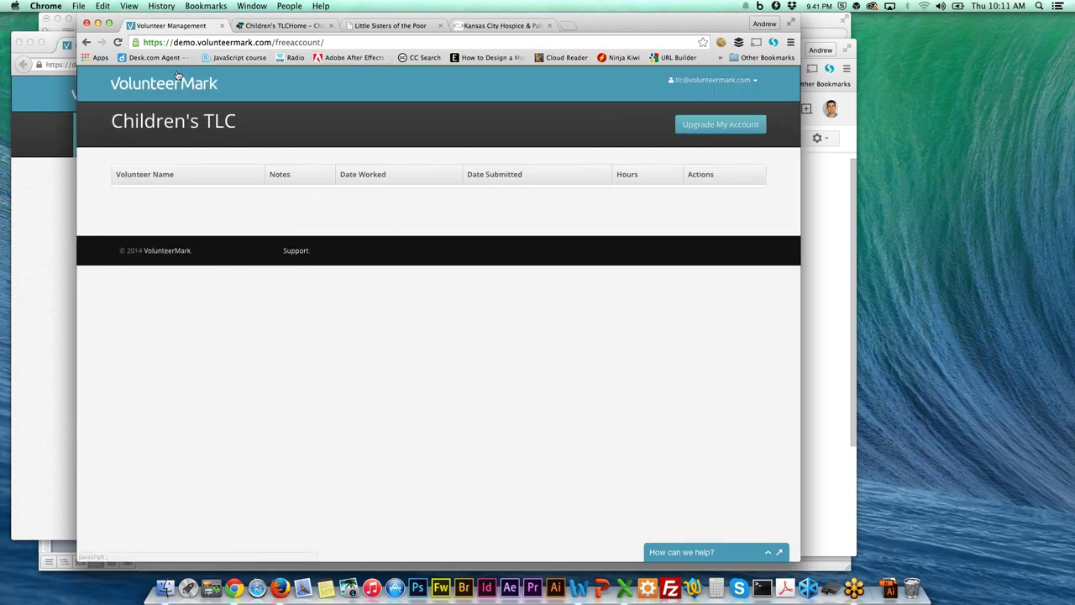
left_click(734, 82)
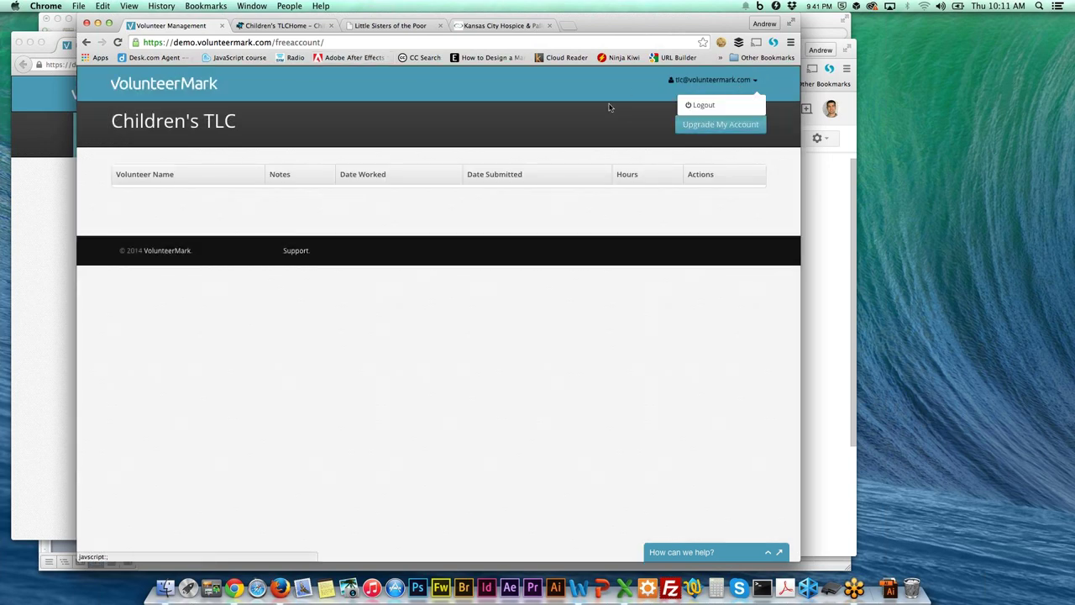
left_click(653, 117)
left_click(735, 81)
left_click(739, 106)
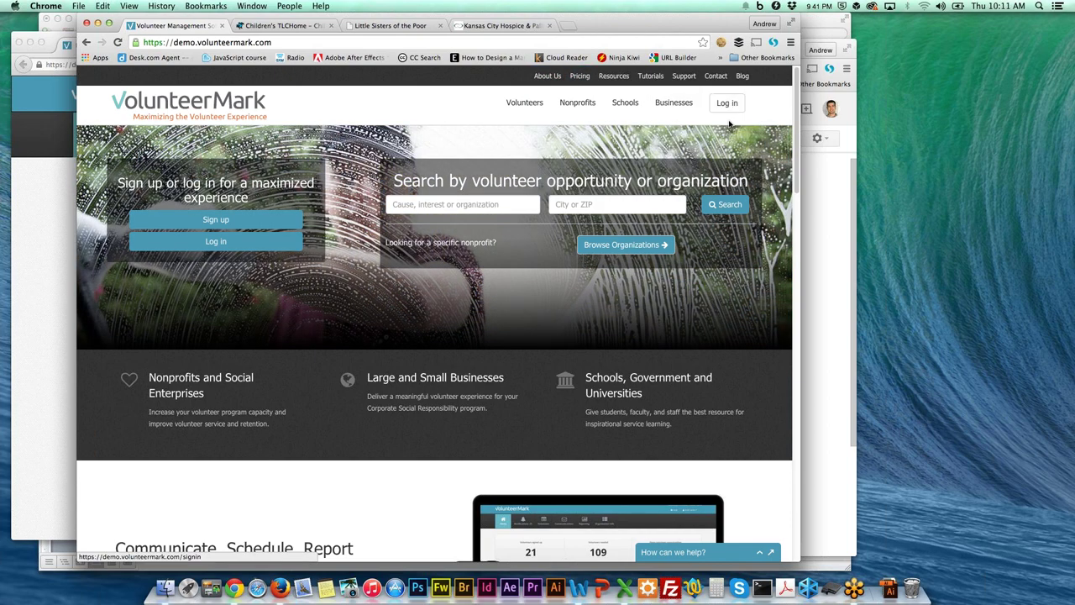
Sign in with the organisation's email and password, then dismiss Chrome's save-password bar.
left_click(732, 107)
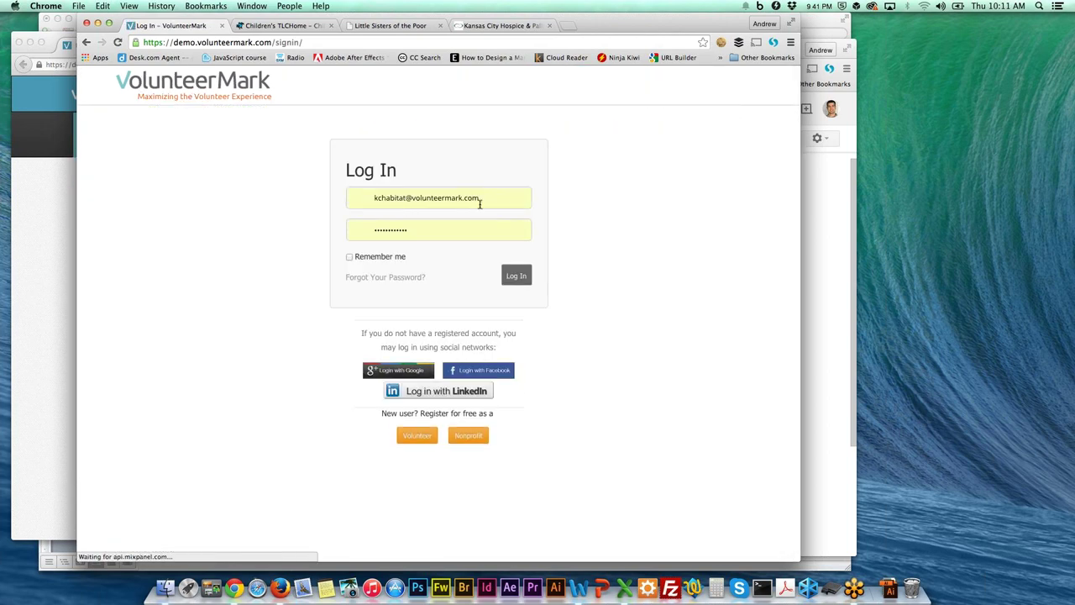
left_click_drag(480, 202, 332, 192)
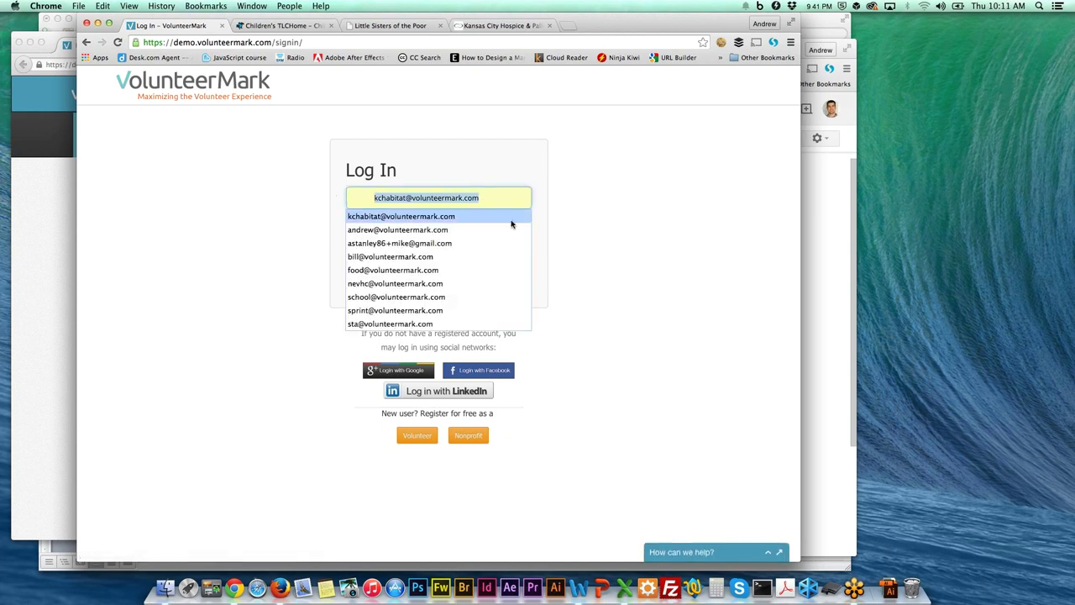
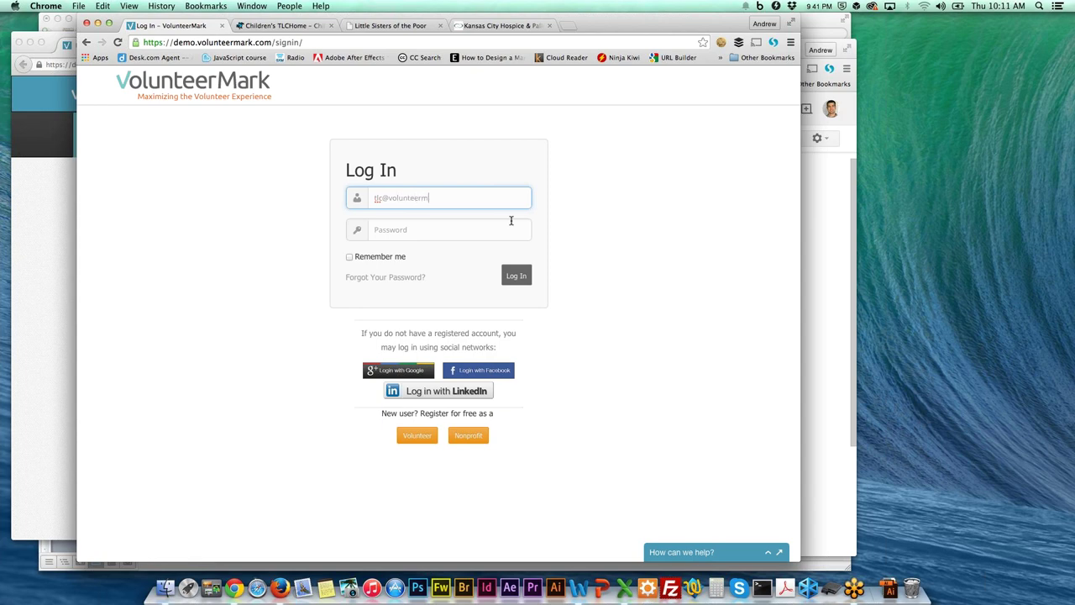
left_click(485, 232)
type("••")
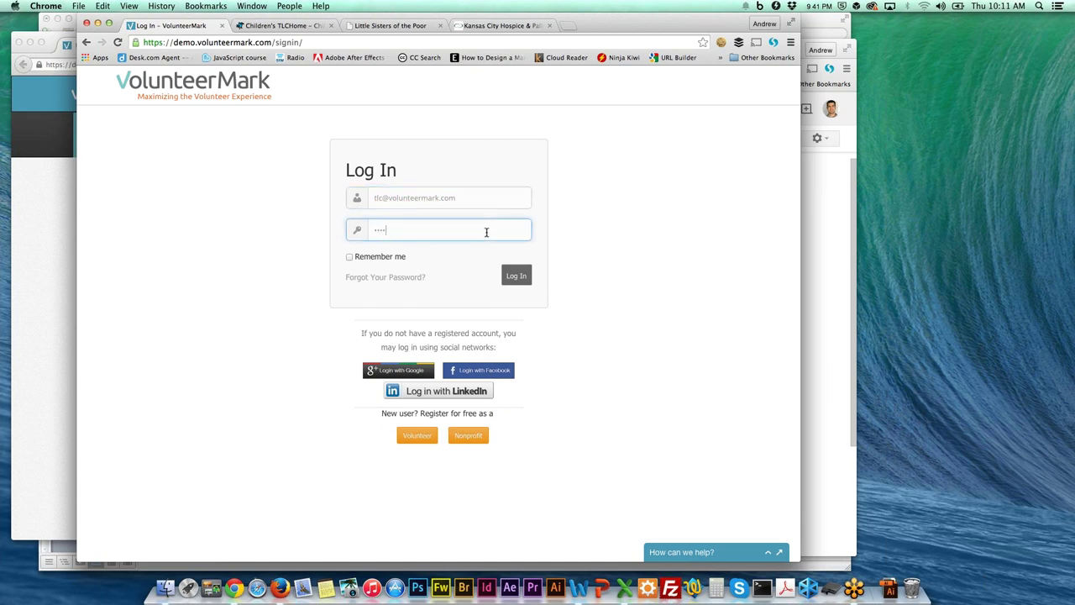
left_click(517, 277)
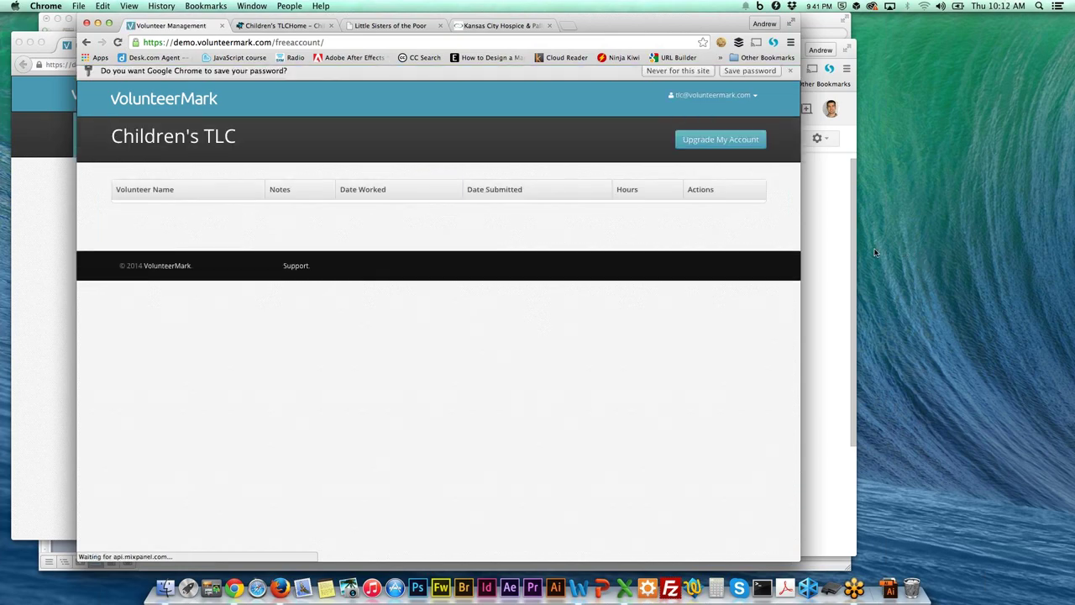
left_click(767, 76)
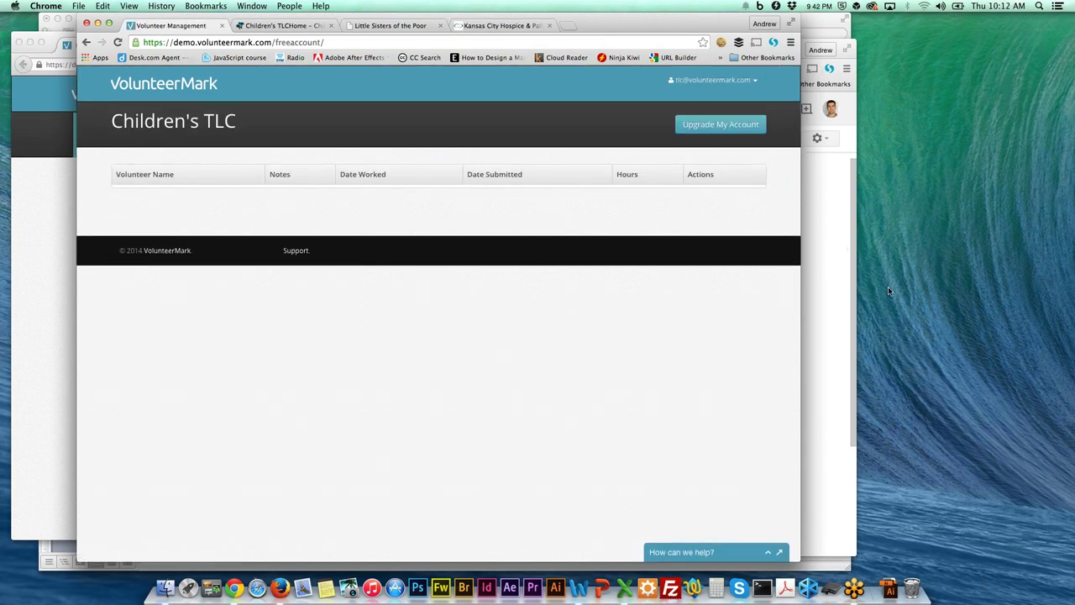
Trash the hours-submission notification email in Gmail, then return to the Children's TLC page and Word.
left_click(811, 195)
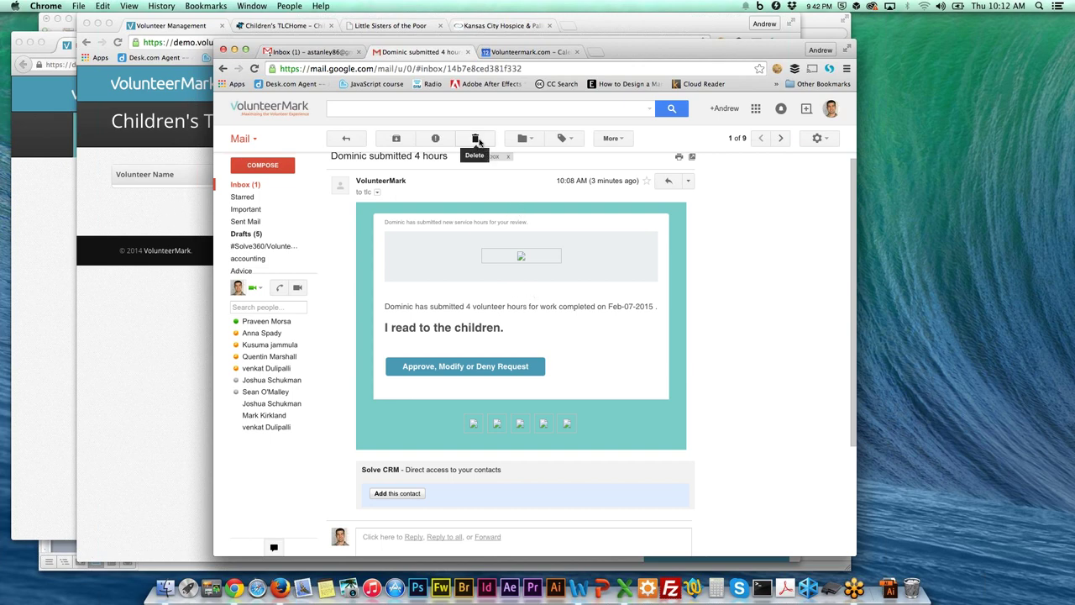
left_click(476, 139)
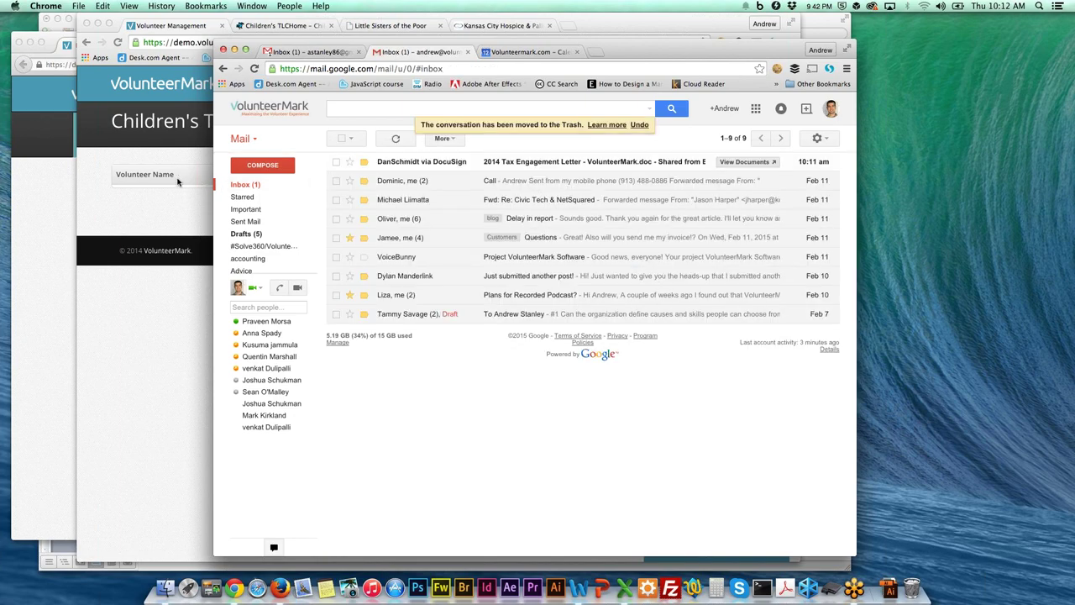
left_click(177, 181)
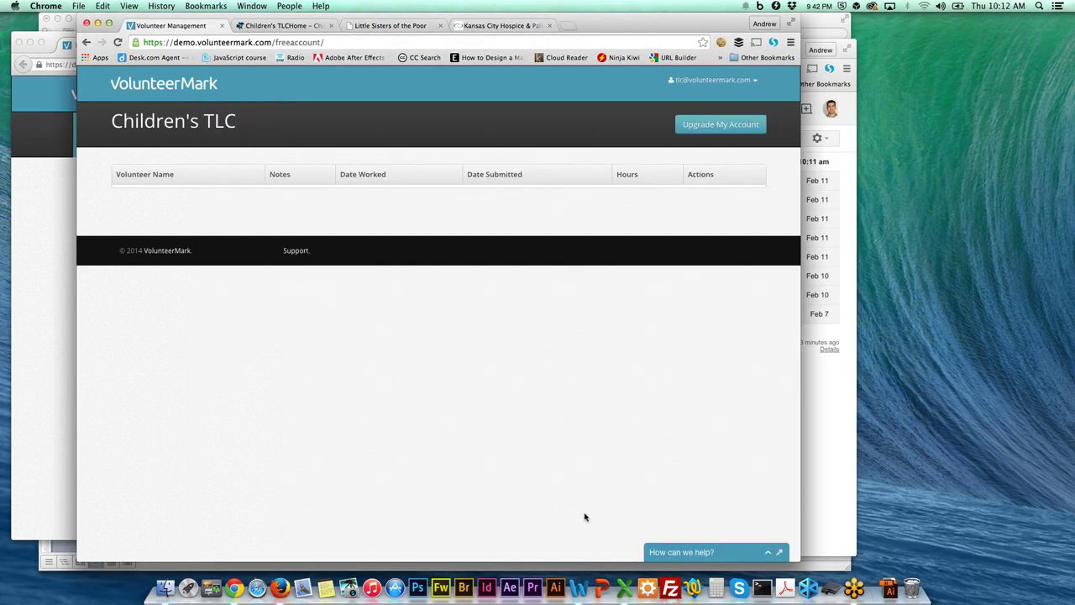
left_click(581, 590)
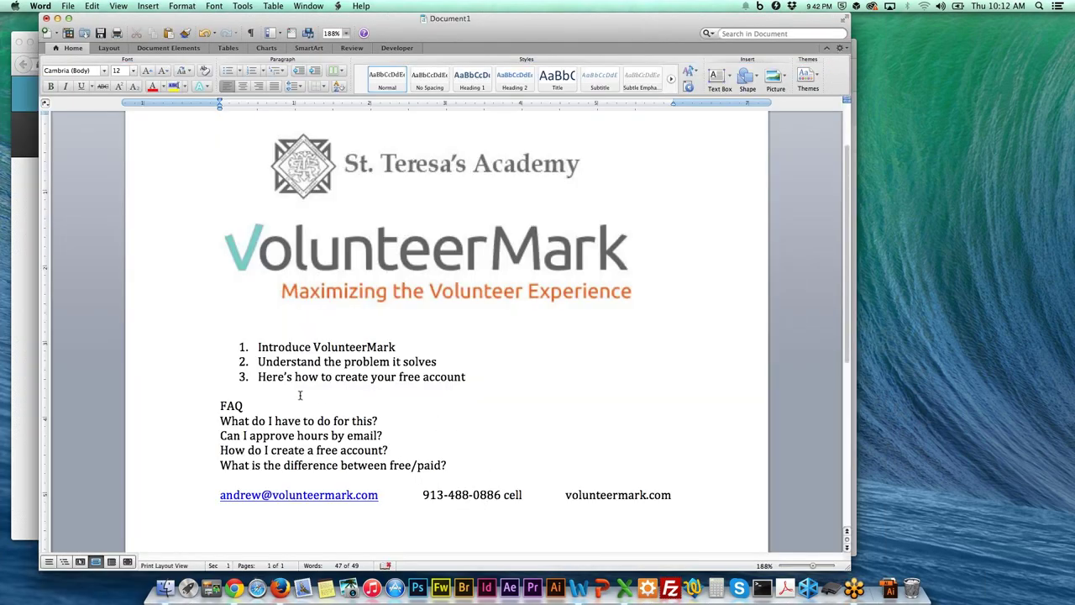
Highlight the FAQ questions in turn: what to do, approving hours by email, creating a free account.
left_click_drag(232, 422, 381, 423)
left_click(451, 427)
left_click_drag(394, 436, 220, 436)
left_click(404, 446)
triple_click(372, 450)
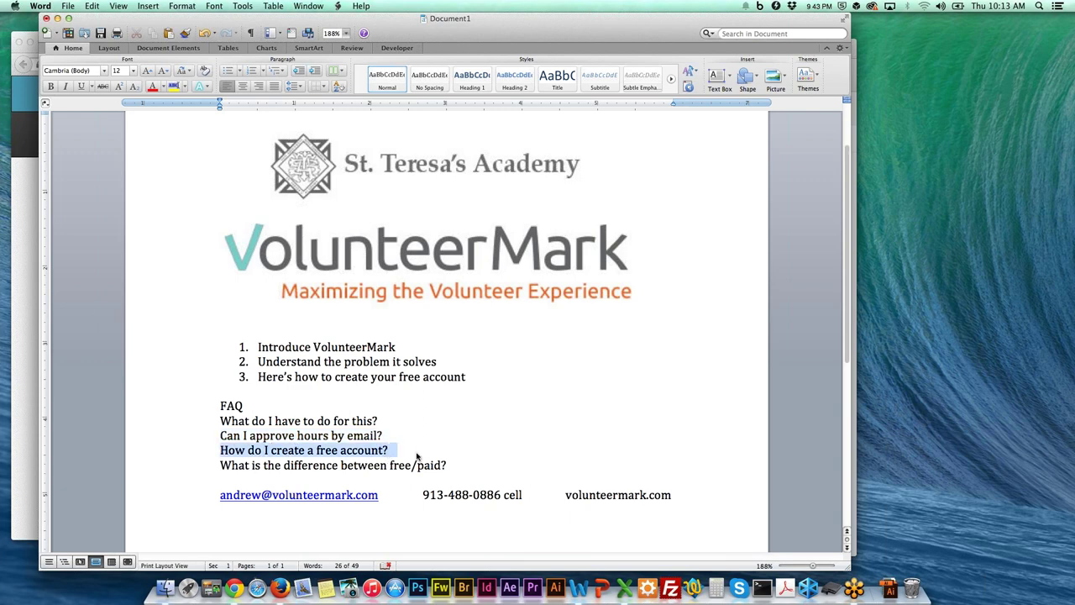
left_click(450, 450)
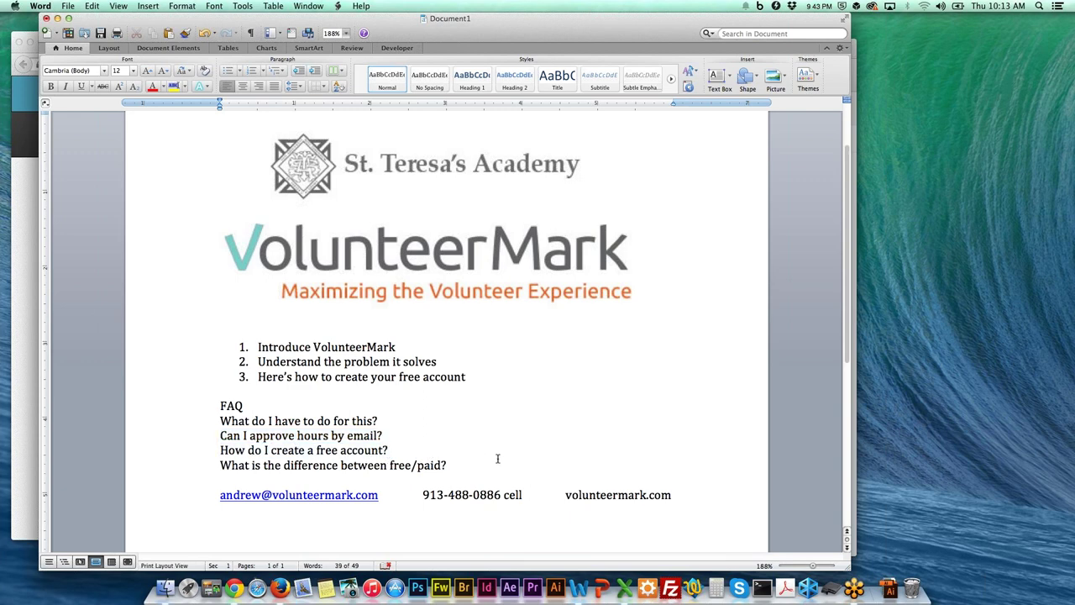
Focus the meeting software, then bring forward the volunteer dashboard showing 7 approved hours.
scroll(497, 457, "down", 1)
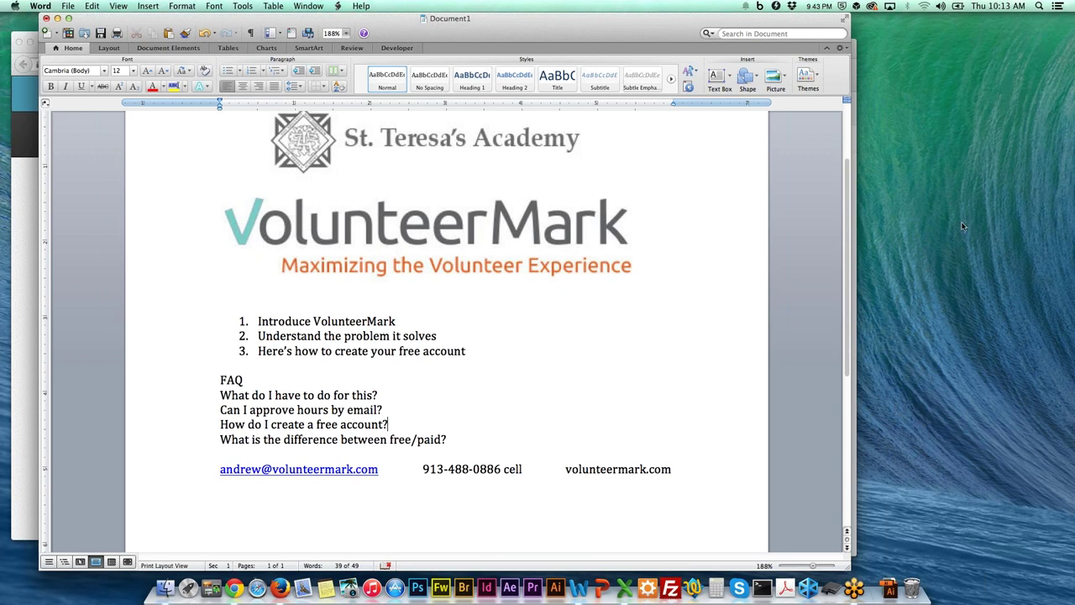
left_click(1070, 266)
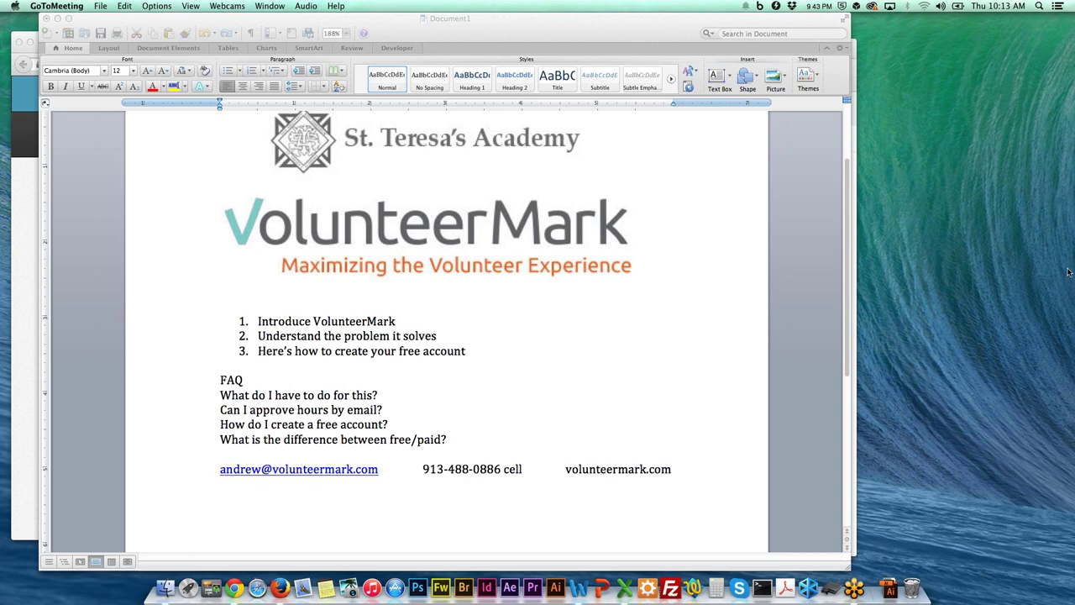
left_click(27, 225)
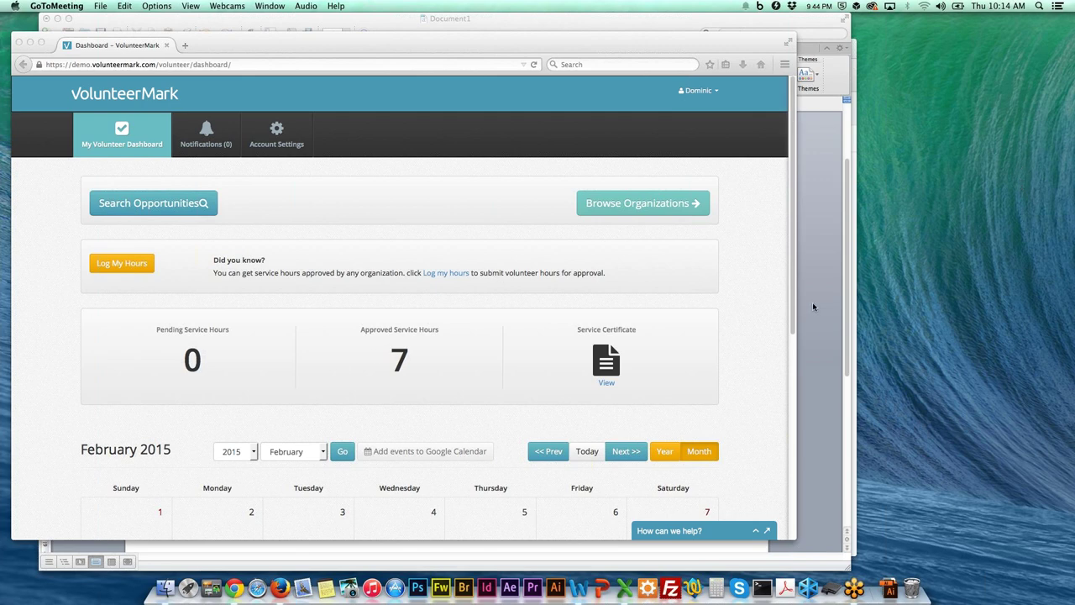
Scroll down to the volunteer's February 2015 calendar and back up to the 7 approved hours.
scroll(659, 311, "down", 1)
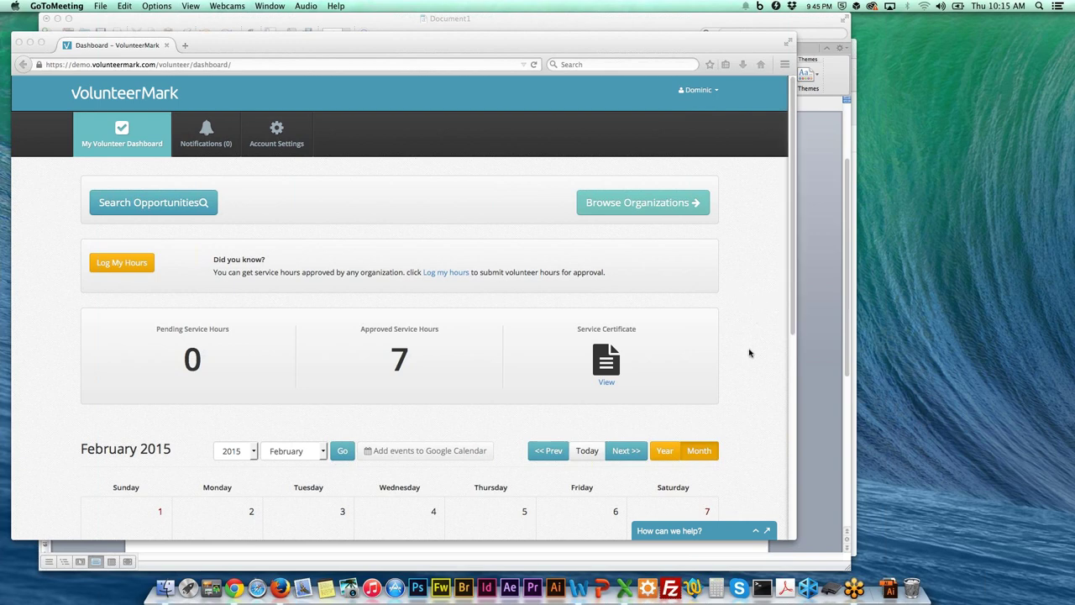
scroll(750, 353, "down", 3)
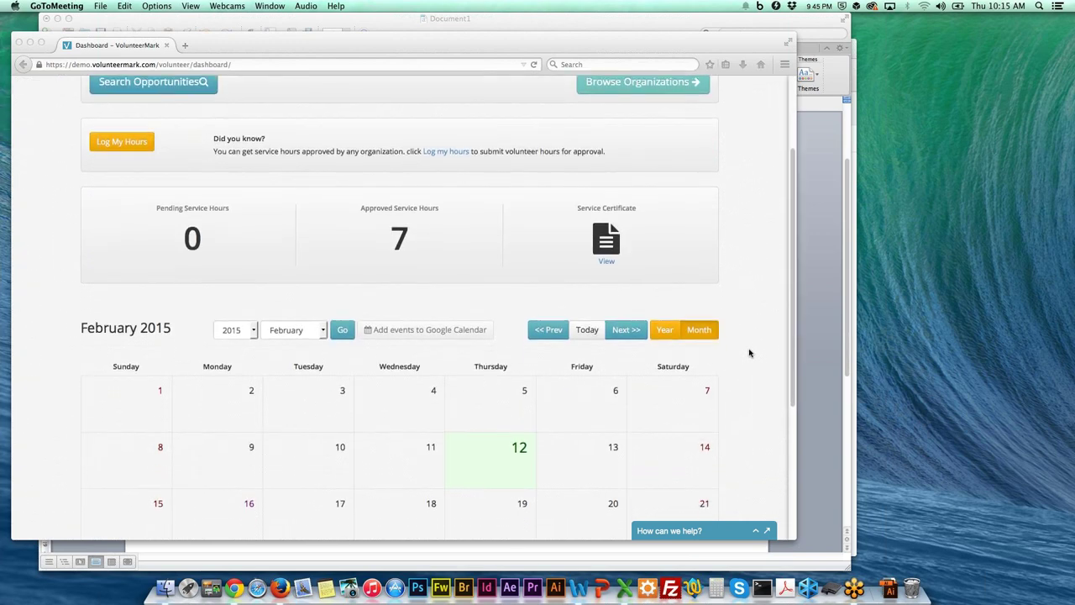
scroll(750, 353, "up", 3)
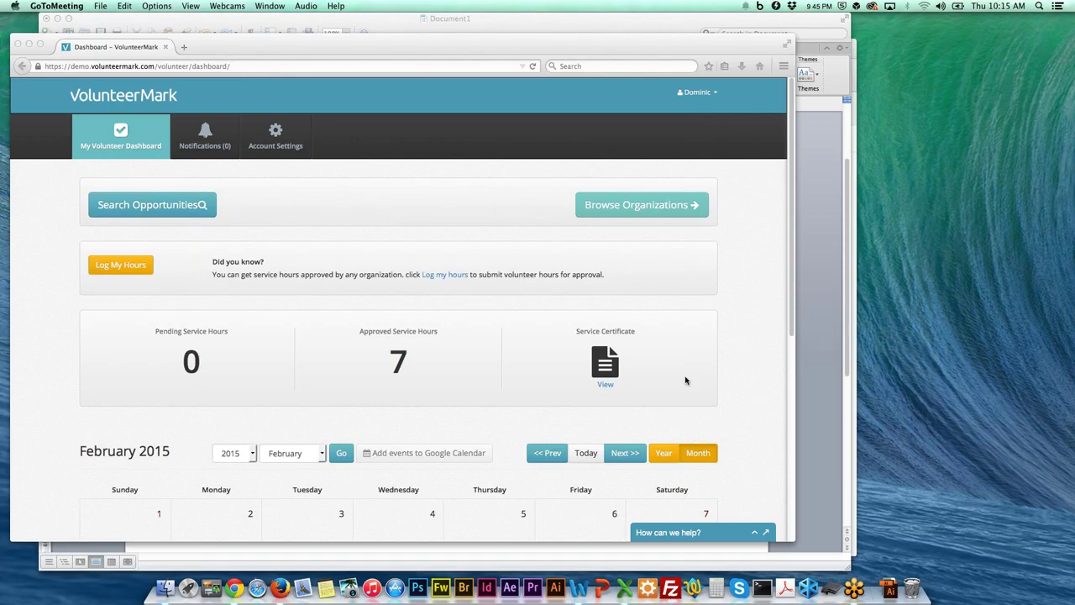
Switch from the Children's TLC page to the volunteer's Gmail inbox.
left_click(235, 588)
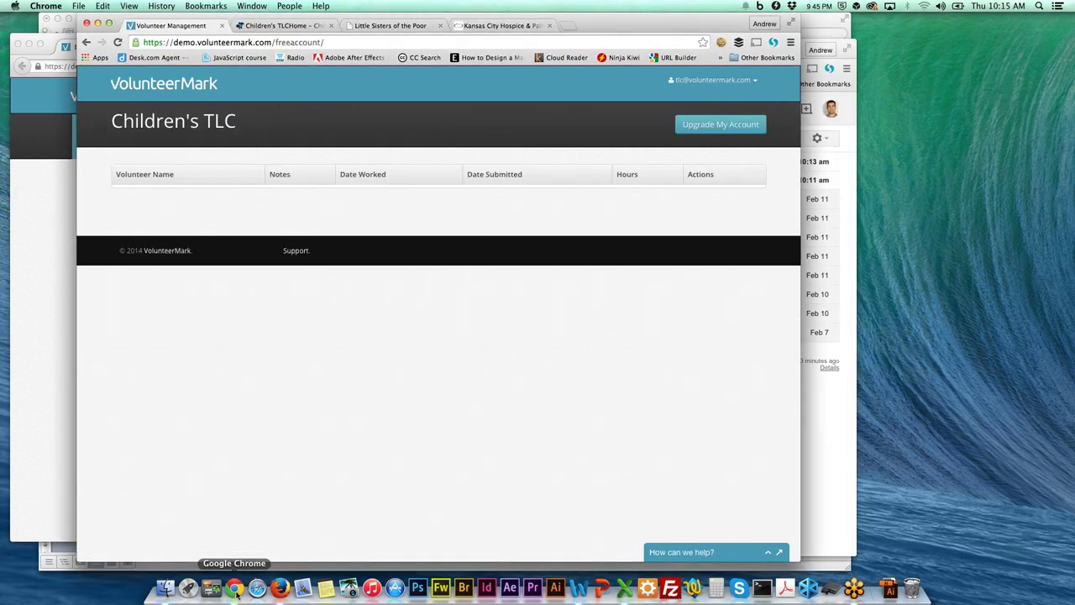
key("super+grave")
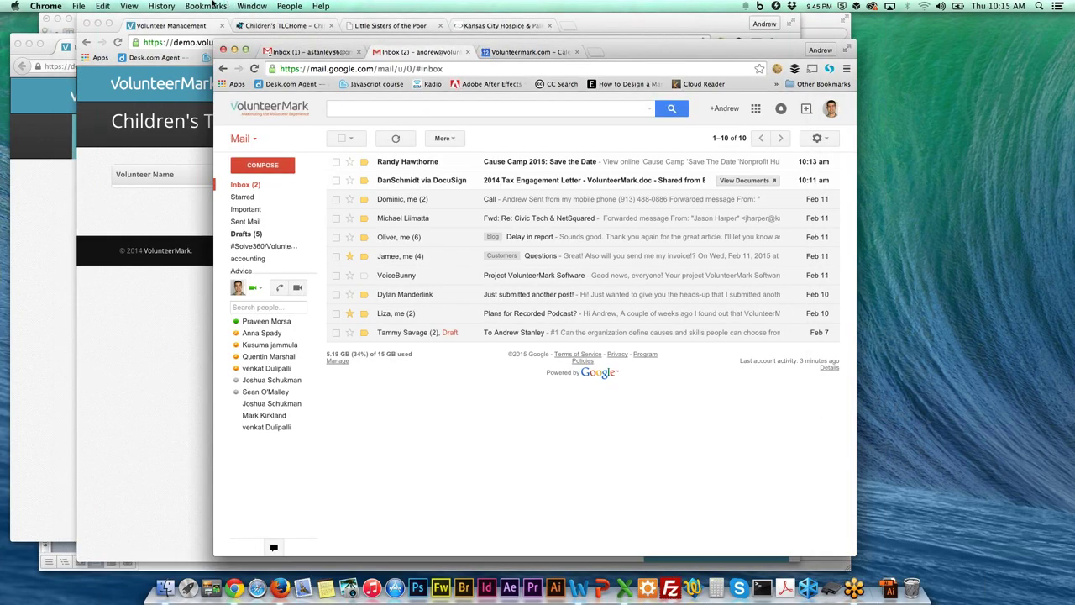
left_click(299, 56)
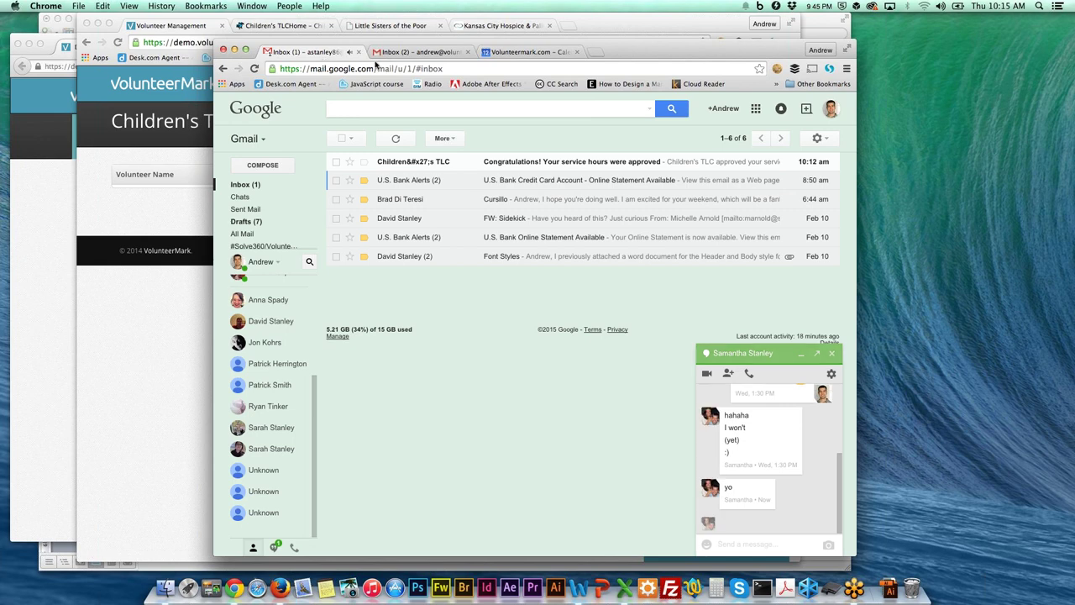
Open the hours-approved email, always display VolunteerMark images, then return to Children's TLC.
left_click(518, 166)
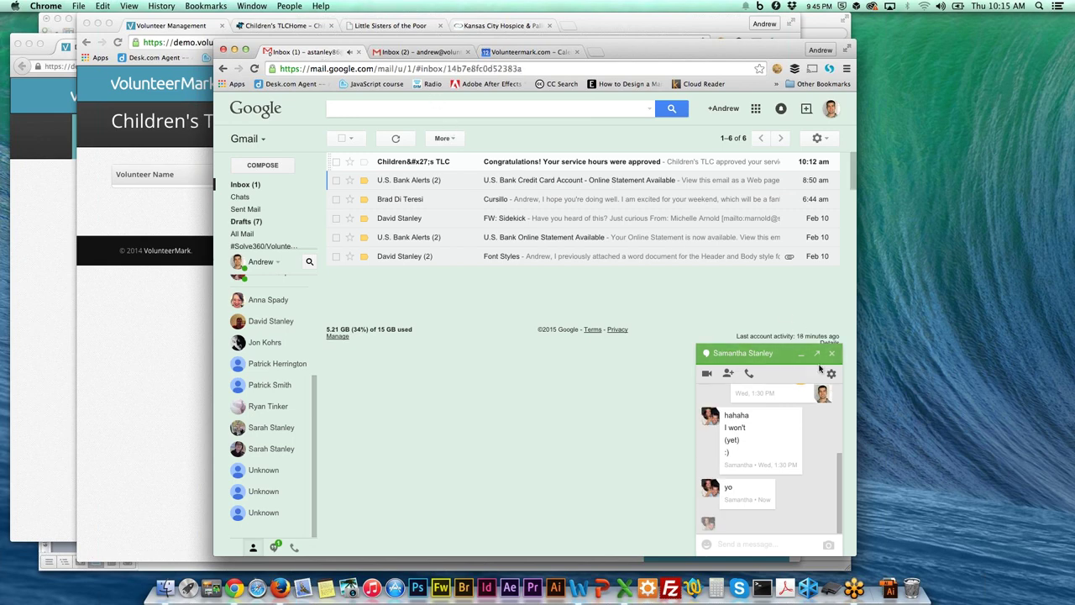
left_click(832, 353)
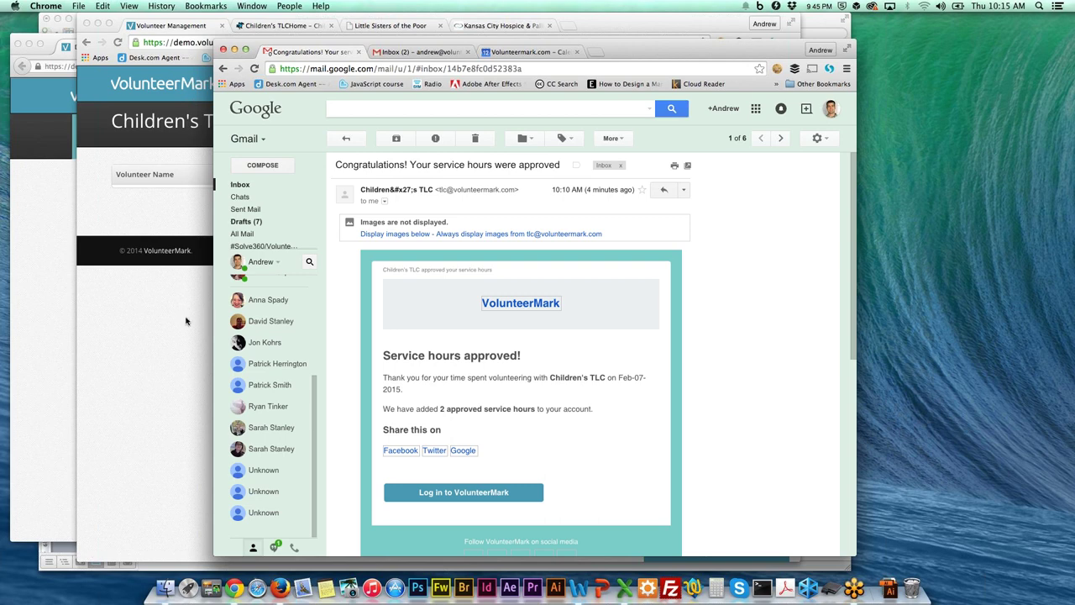
left_click(546, 234)
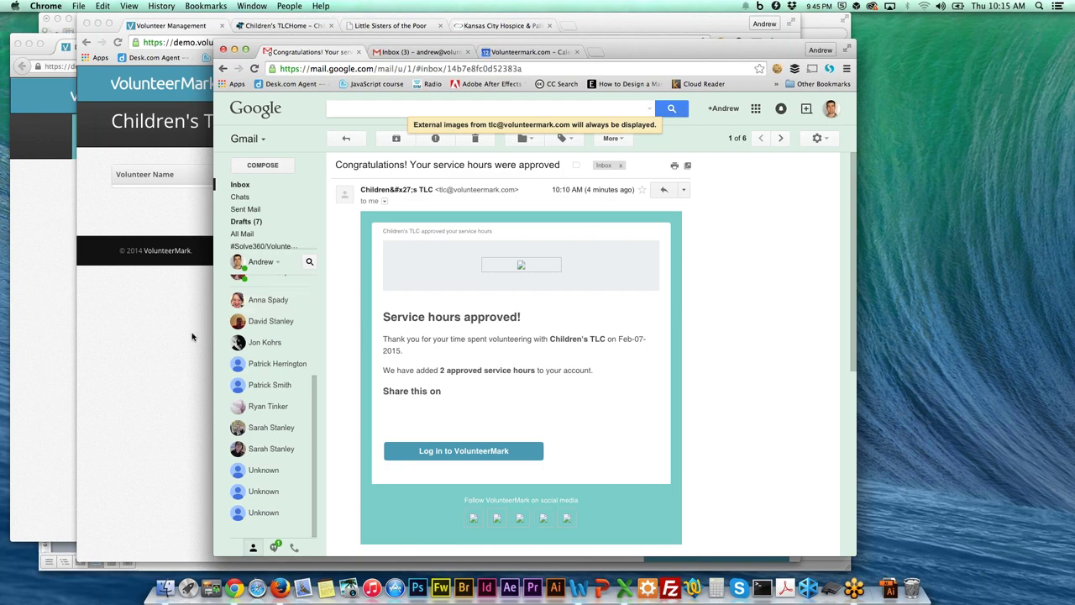
left_click(185, 343)
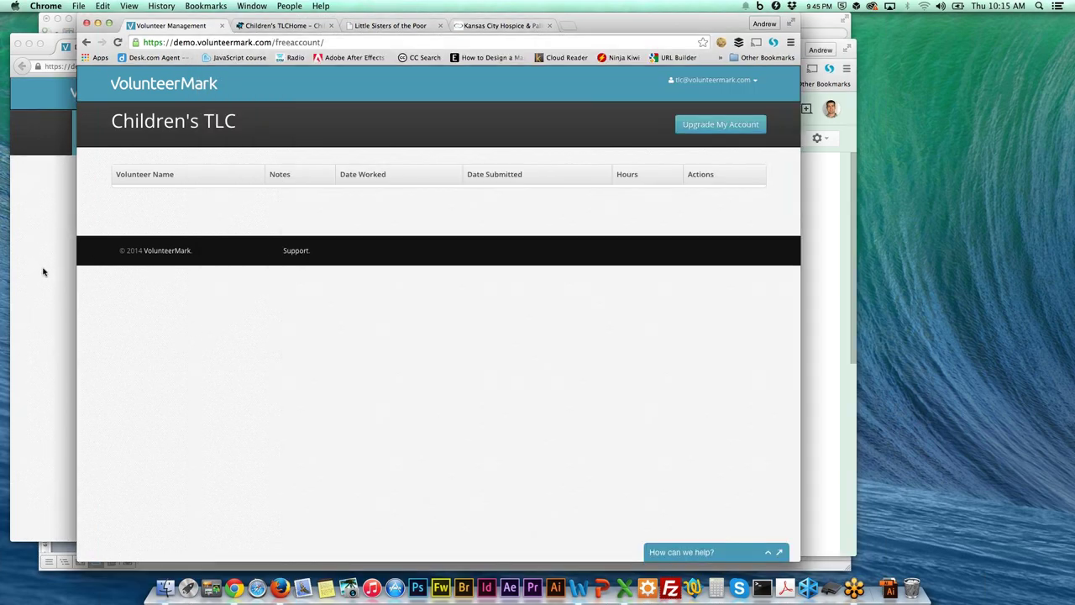
Bring forward the volunteer dashboard showing 0 pending and 7 approved hours, then narrow its window.
left_click(42, 272)
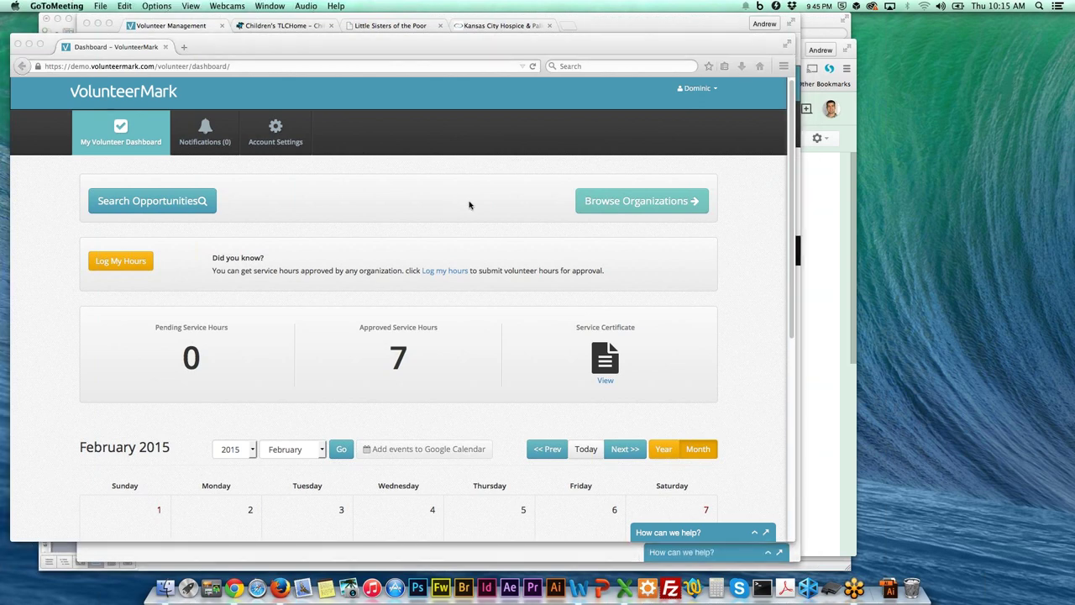
left_click(534, 193)
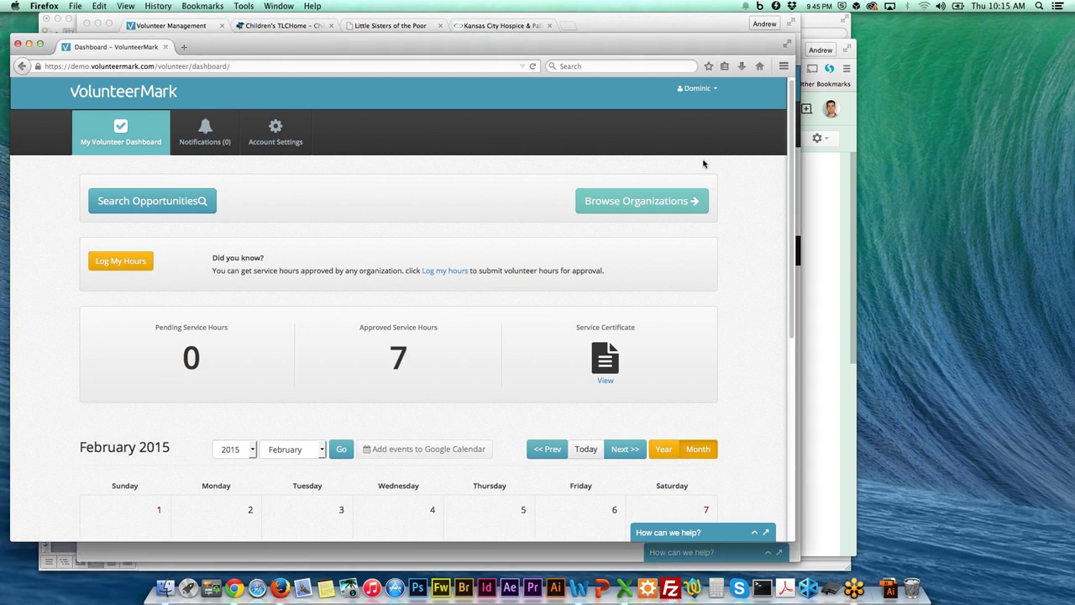
scroll(751, 166, "up", 1)
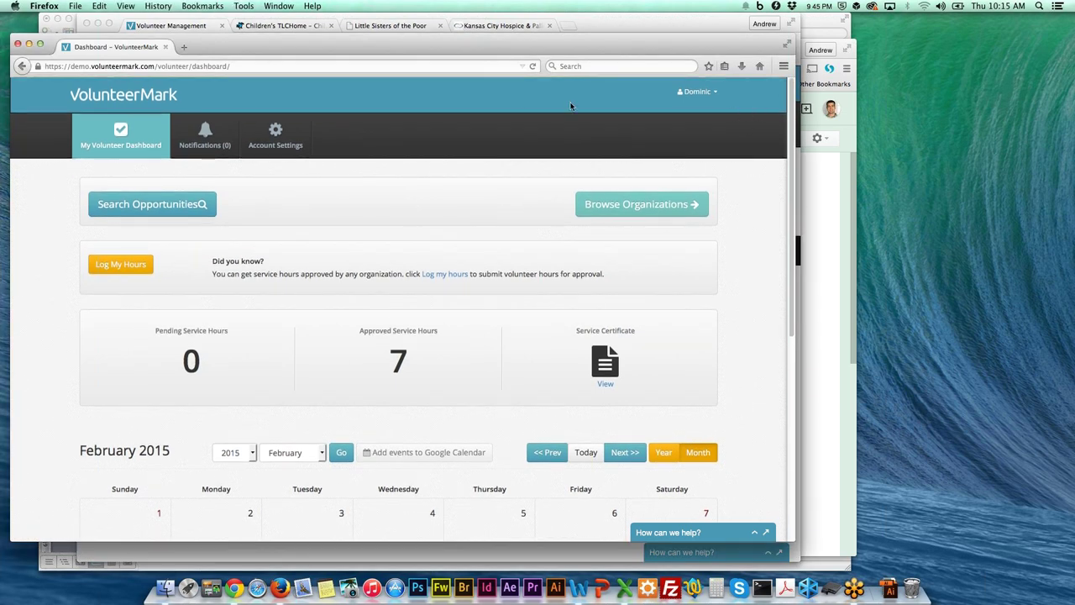
scroll(735, 131, "down", 1)
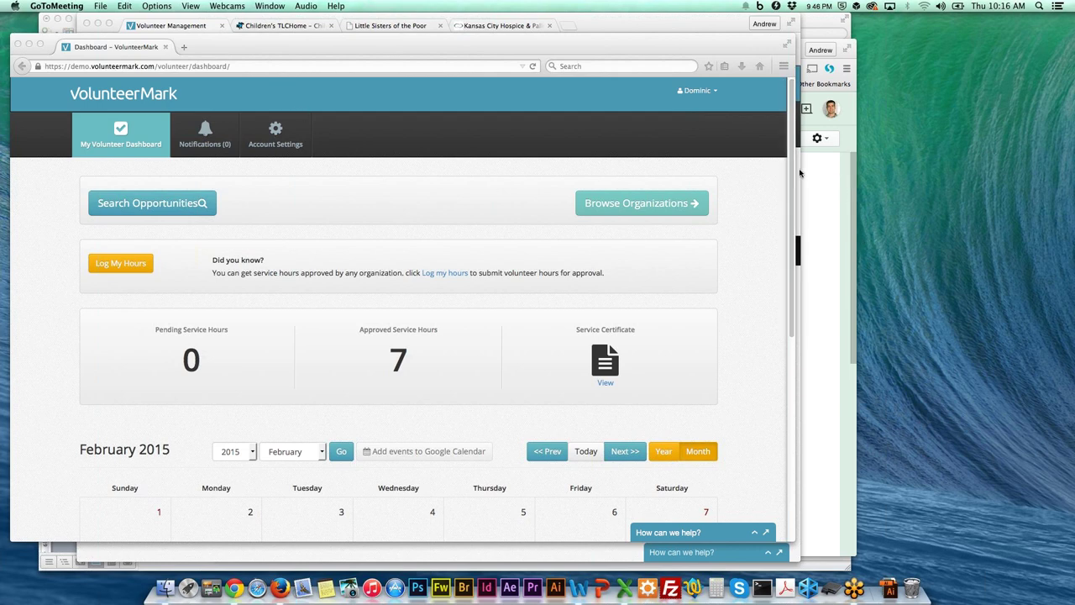
left_click(767, 174)
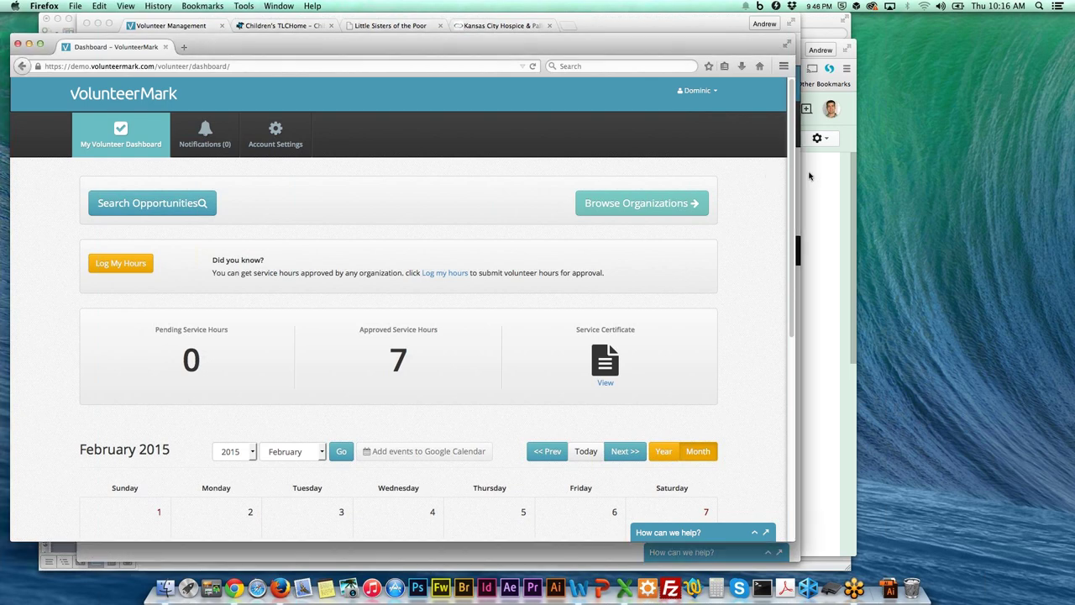
left_click_drag(784, 165, 773, 158)
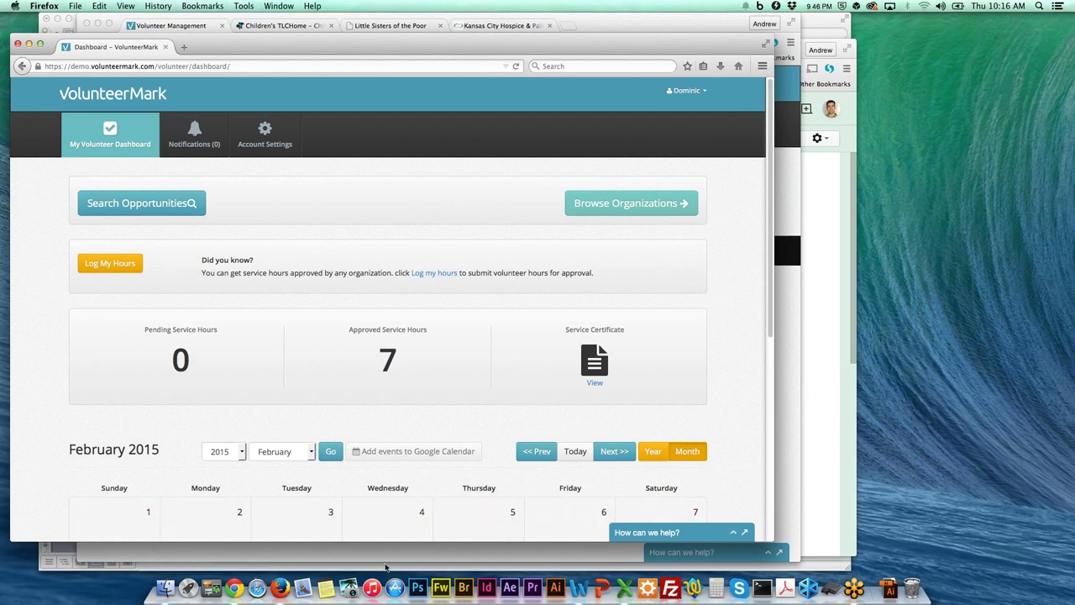
left_click(579, 588)
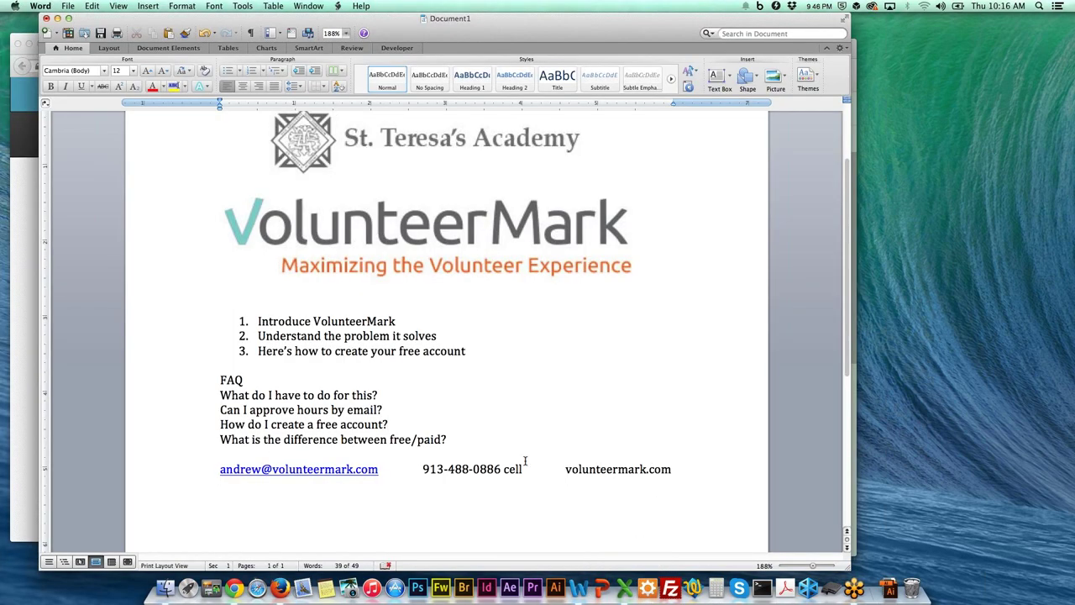
scroll(635, 492, "down", 1)
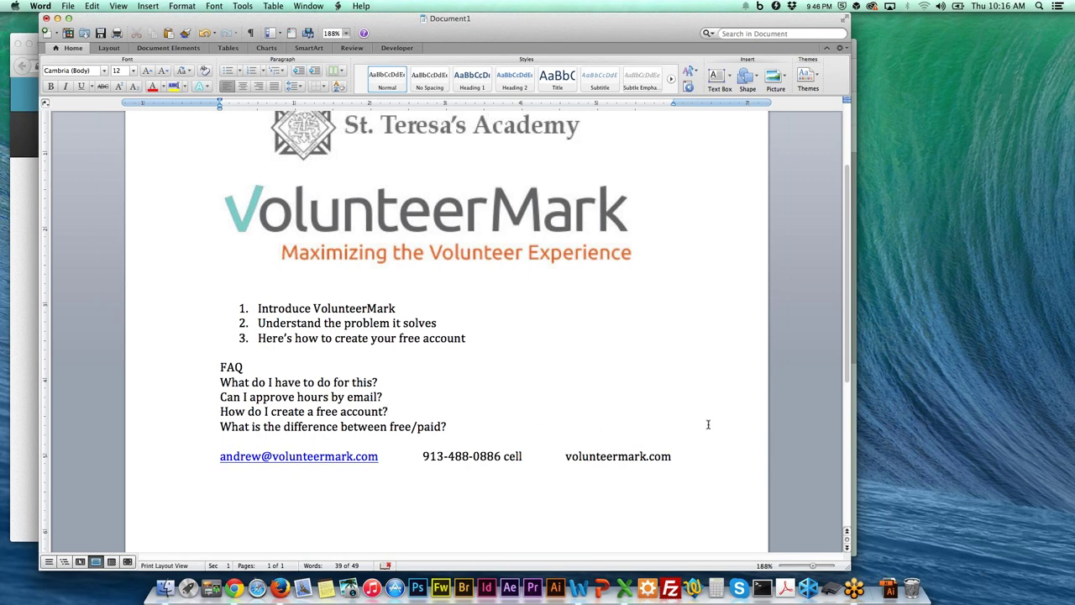
left_click(704, 482)
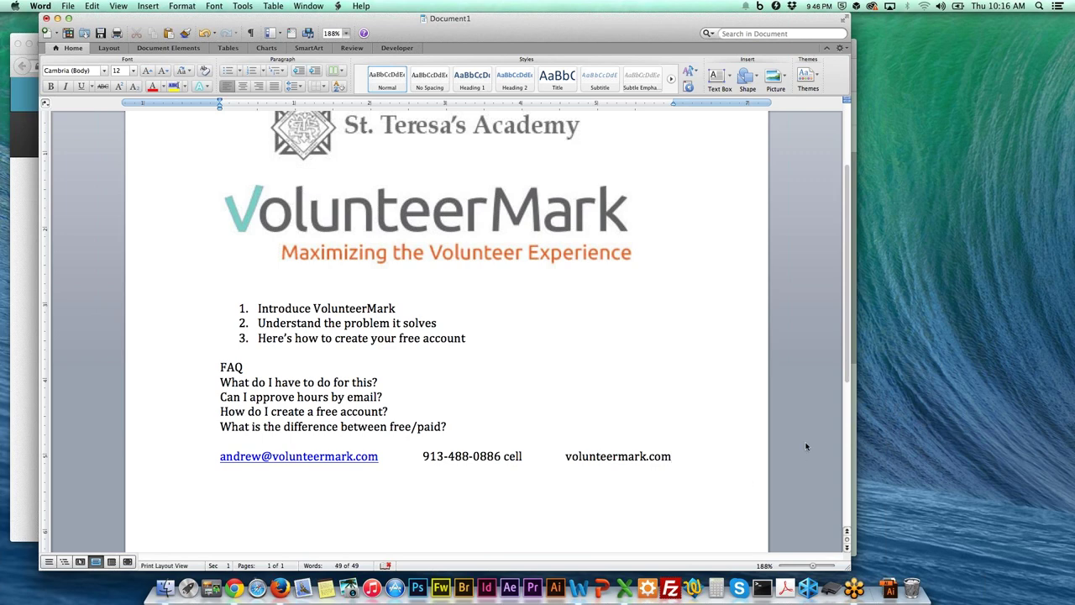